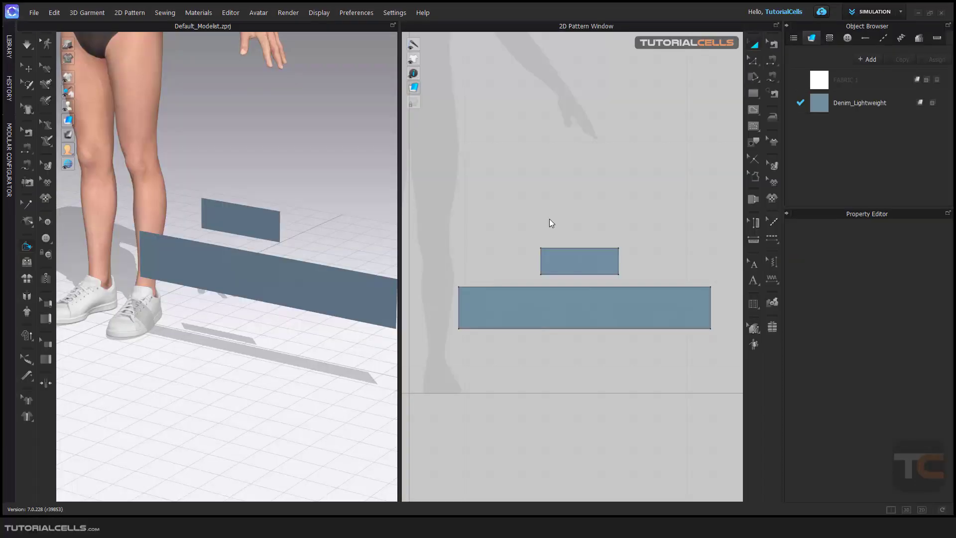
# Step: Open the Pleats tool flyout listing Pleats, Pleats Fold and Pleats Sewing
pyautogui.click(757, 310)
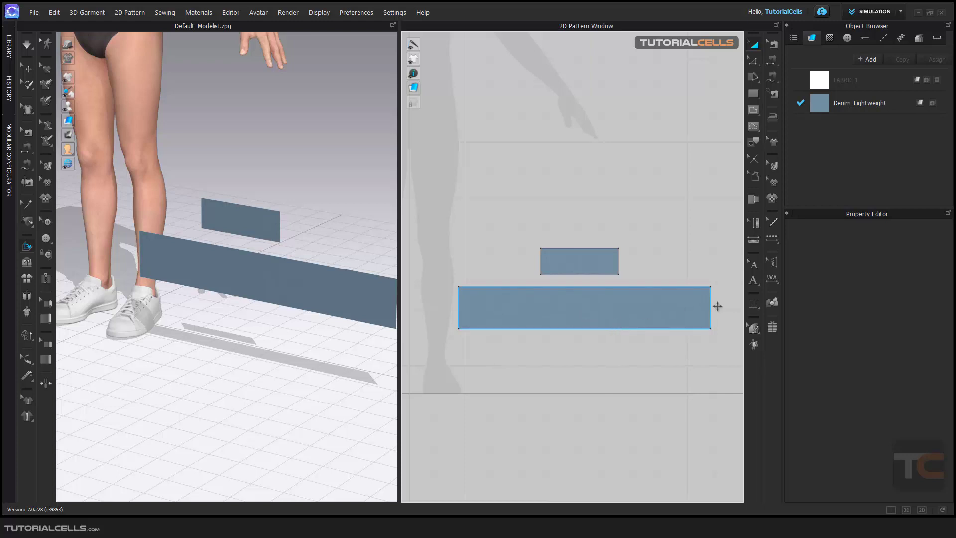
pyautogui.click(755, 308)
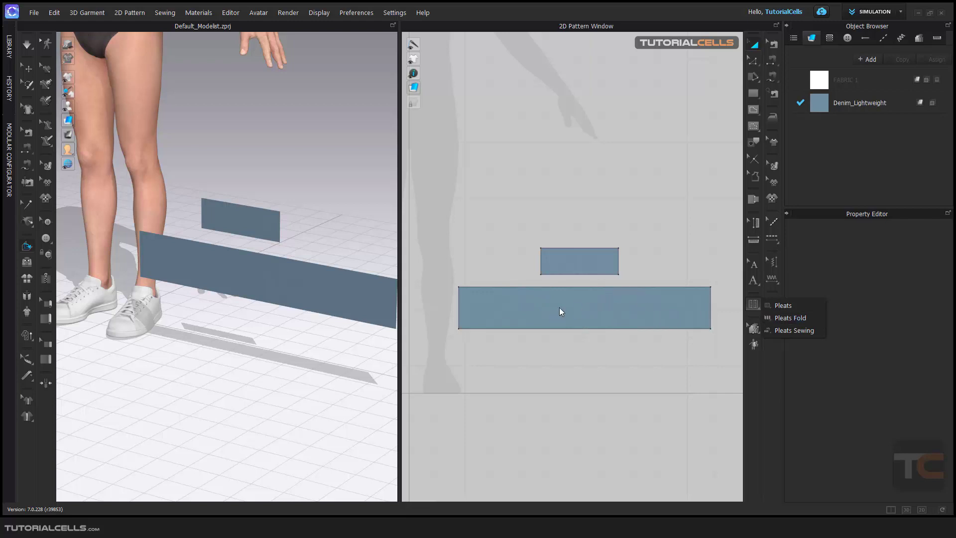
# Step: Freeze the small upper pattern piece from its right-click menu so it stays fixed
pyautogui.click(579, 316)
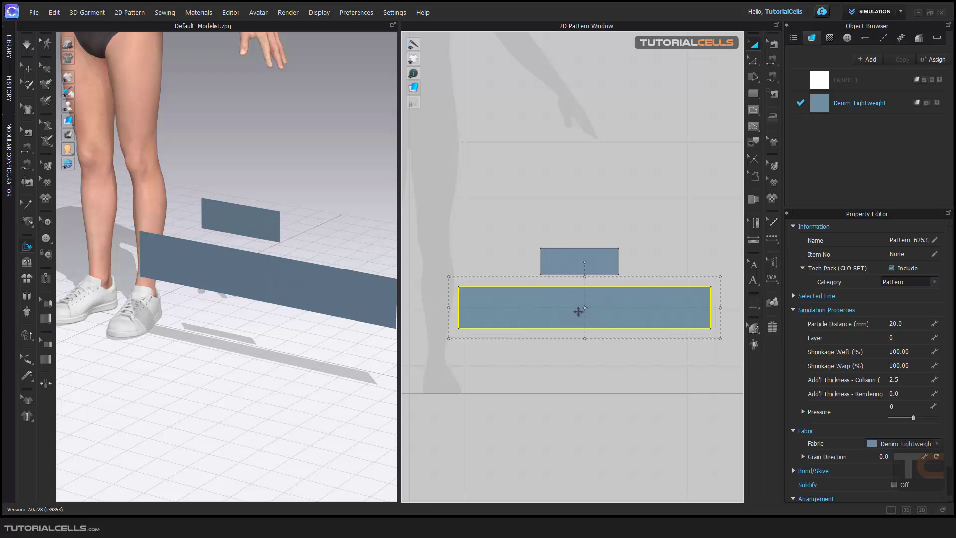
pyautogui.click(555, 264)
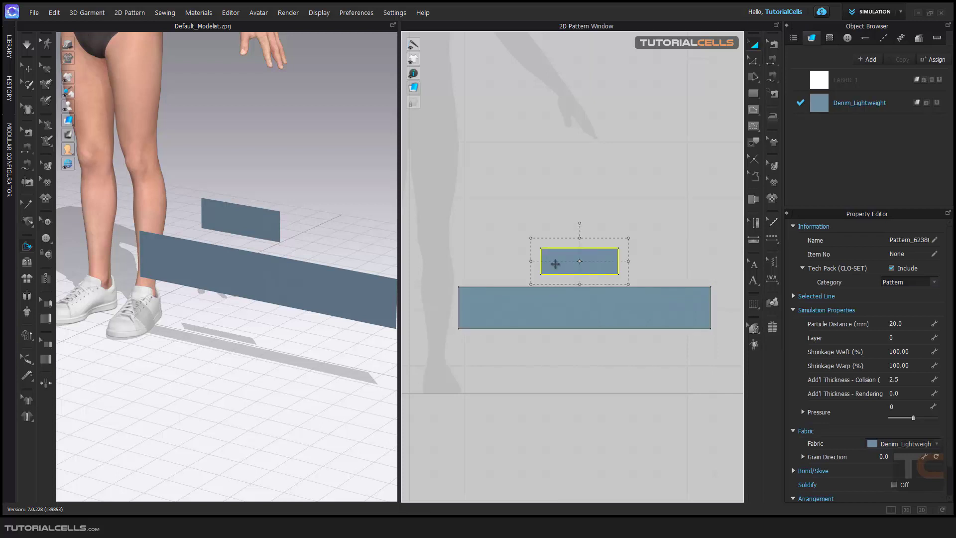
pyautogui.click(261, 225)
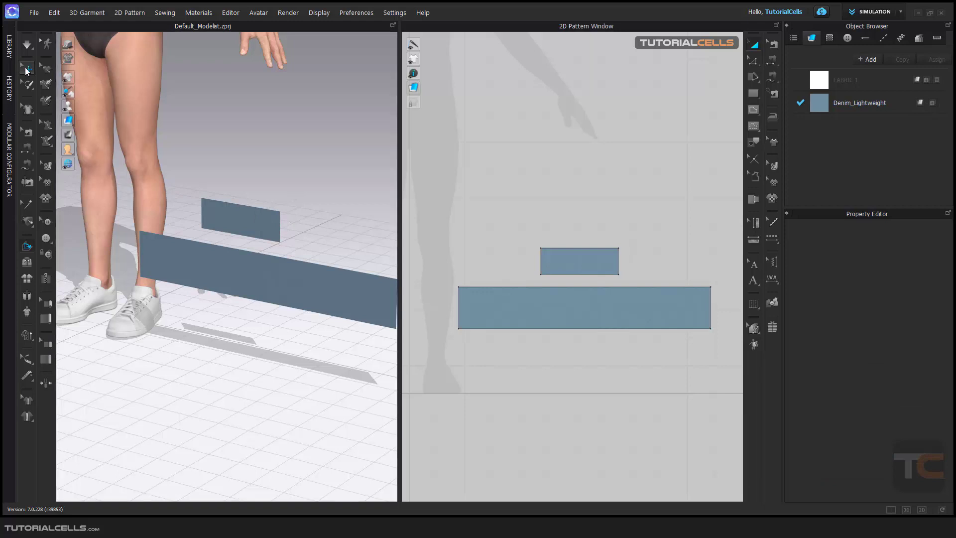
pyautogui.rightClick(229, 214)
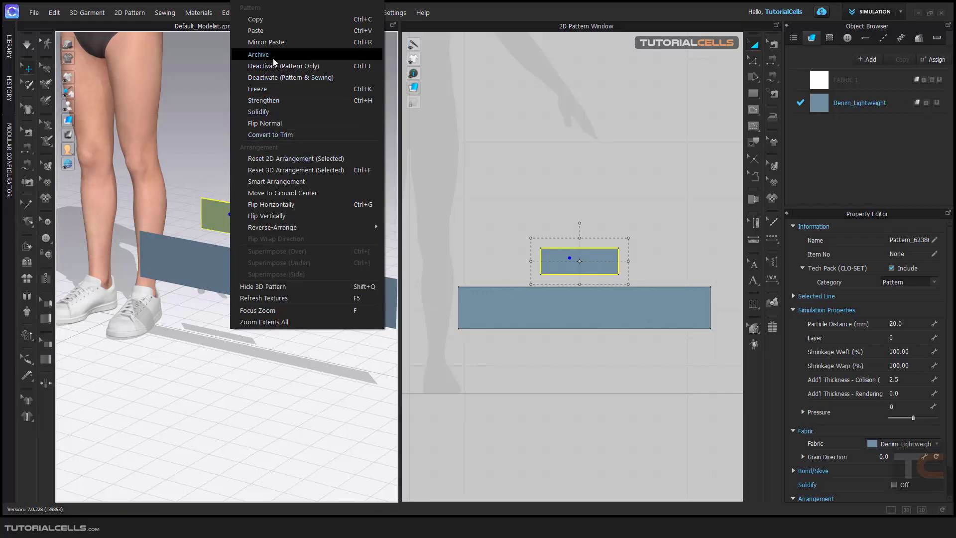
pyautogui.click(276, 88)
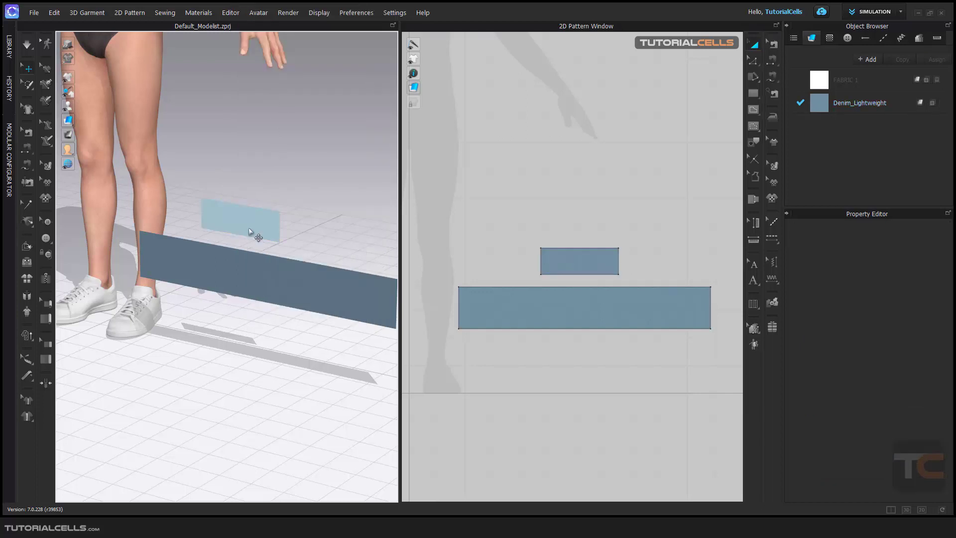
# Step: Set Simulation Properties Gravity to -9800, simulate a test drop, then undo to the flat panel
pyautogui.click(356, 13)
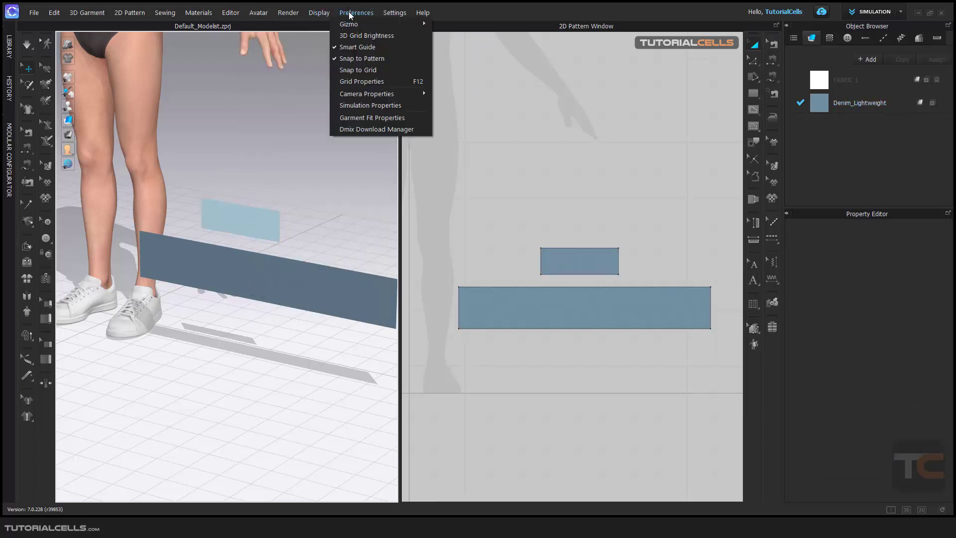
pyautogui.click(366, 105)
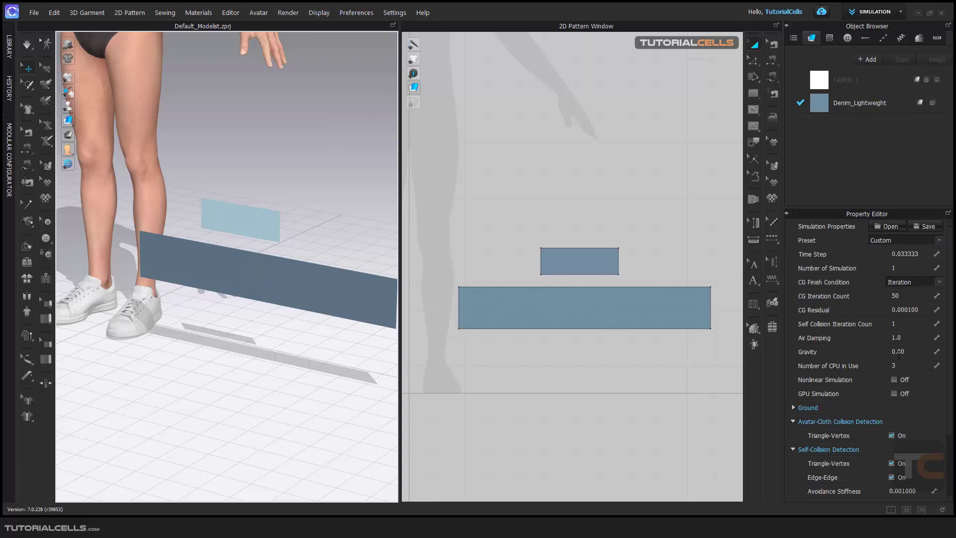
pyautogui.click(547, 232)
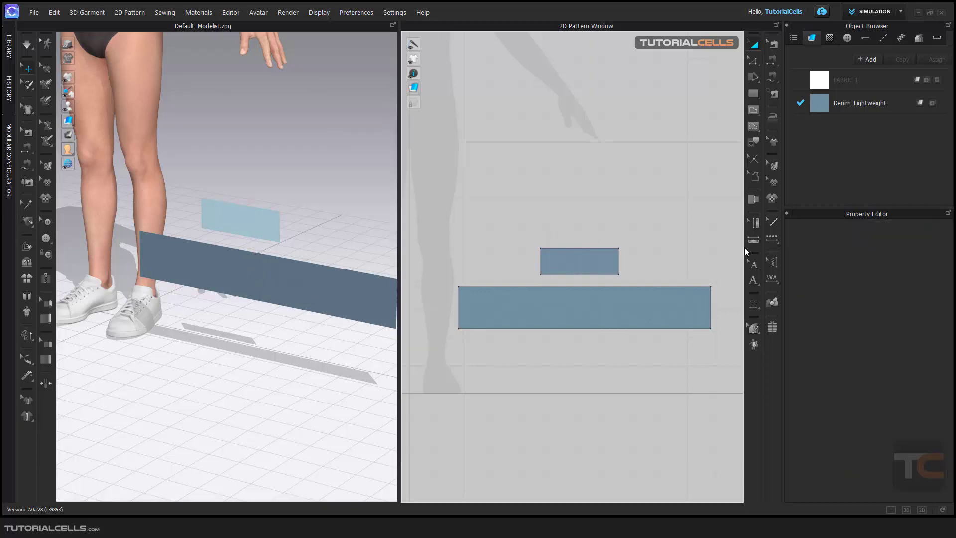
pyautogui.click(356, 13)
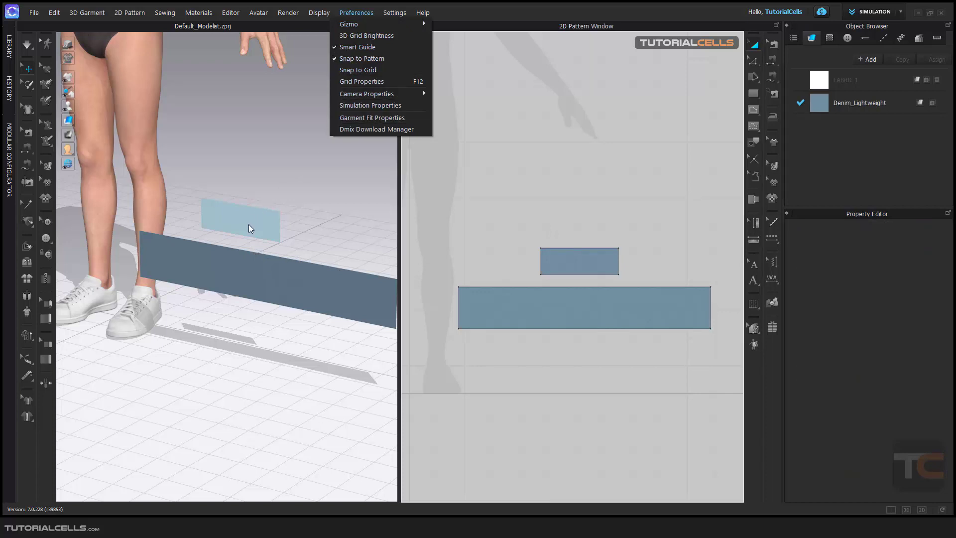
pyautogui.click(369, 105)
pyautogui.click(904, 351)
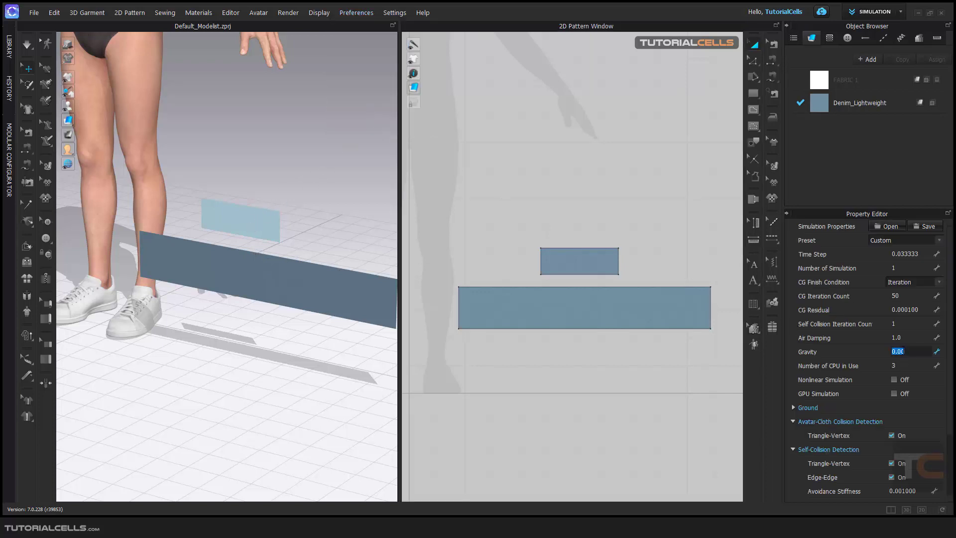
pyautogui.write('-9800')
pyautogui.press('Return')
pyautogui.press('space')
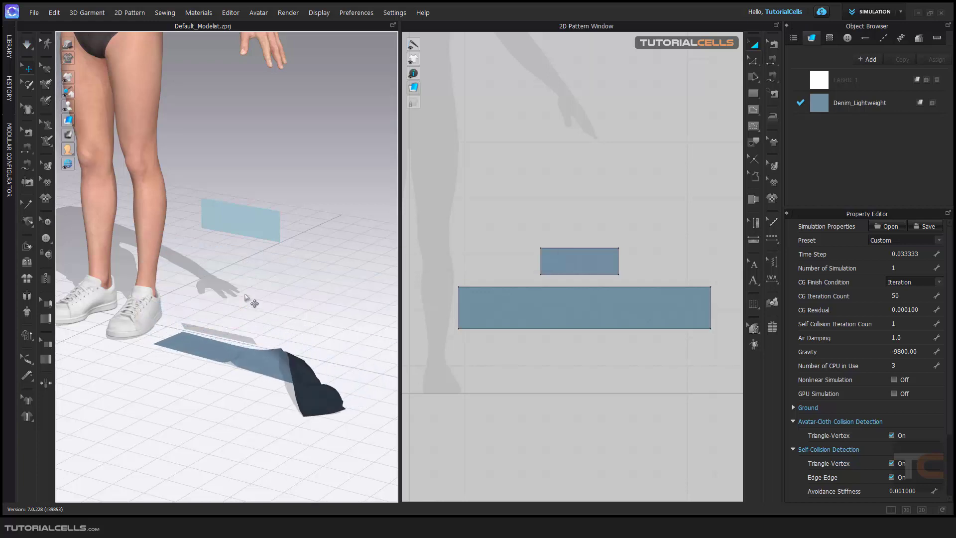
pyautogui.hotkey('ctrl', 'z')
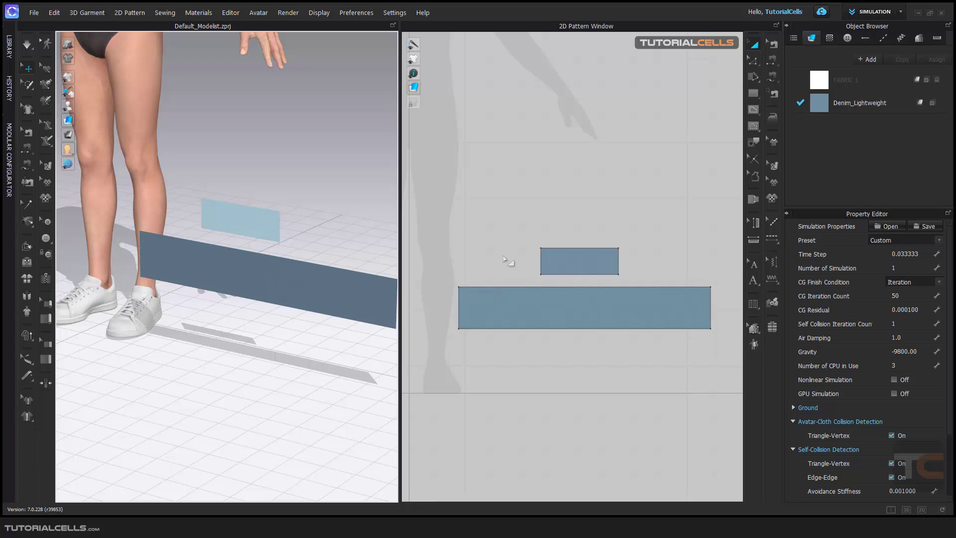
# Step: Select the large panel's left and right short edges for editing
pyautogui.click(521, 293)
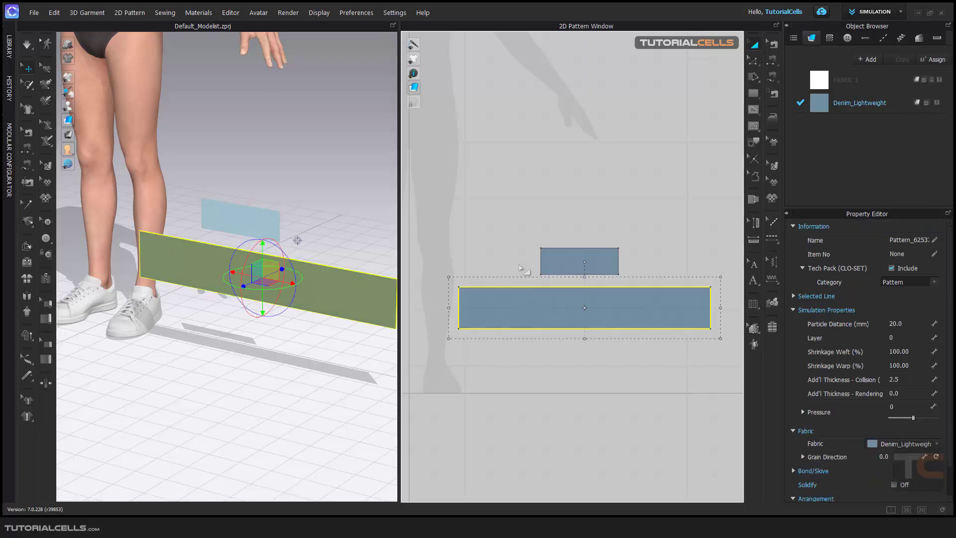
pyautogui.click(518, 249)
pyautogui.click(518, 308)
pyautogui.click(504, 243)
pyautogui.click(754, 60)
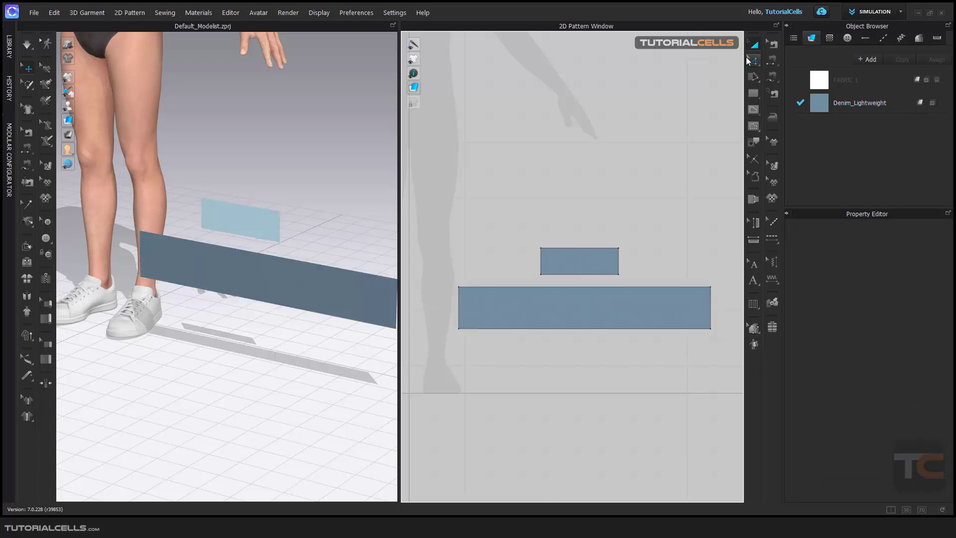
pyautogui.click(460, 310)
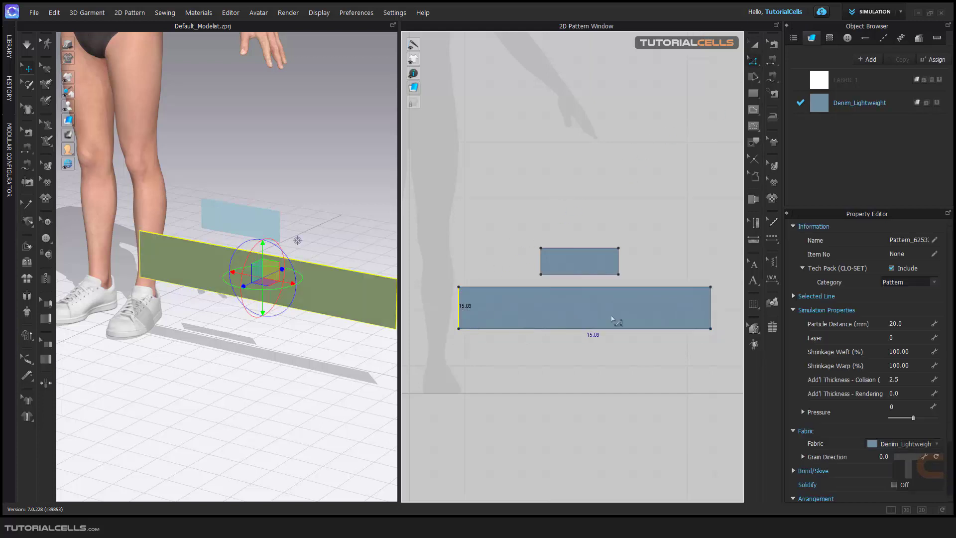
pyautogui.keyDown('shift'); pyautogui.click(713, 308); pyautogui.keyUp('shift')
# Step: Distribute 8 evenly spaced internal lines, 10.06 cm apart, between the two short edges
pyautogui.rightClick(712, 305)
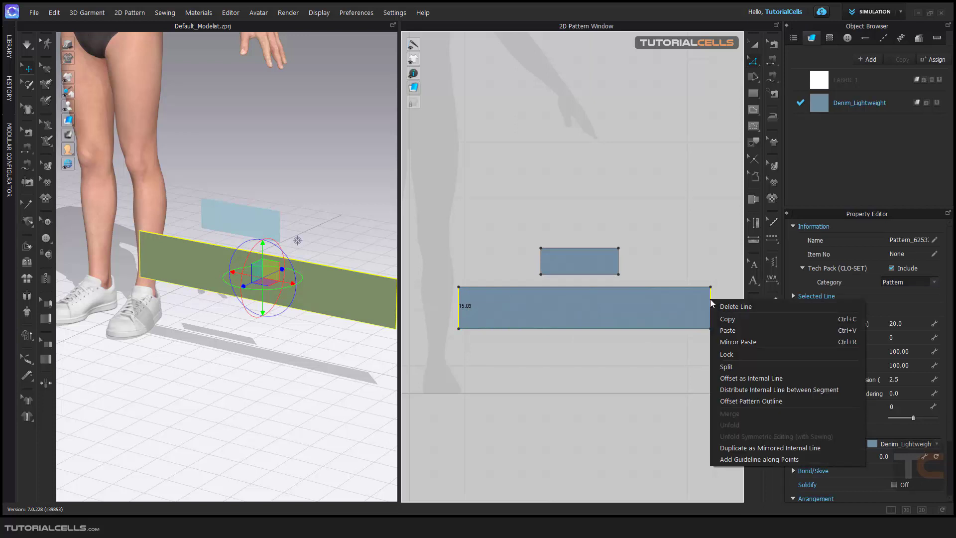
pyautogui.click(754, 387)
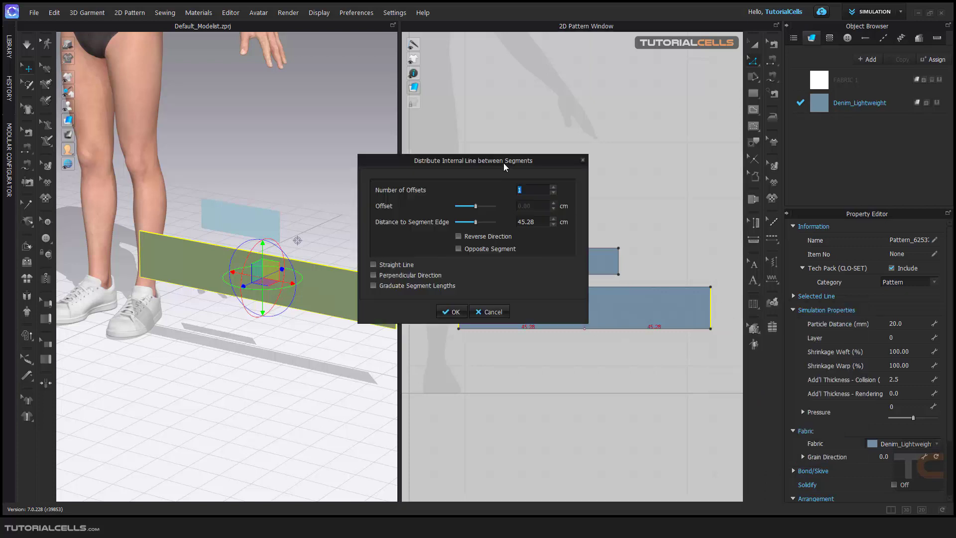
pyautogui.moveTo(503, 162); pyautogui.dragTo(356, 197)
pyautogui.click(404, 221)
pyautogui.click(405, 221)
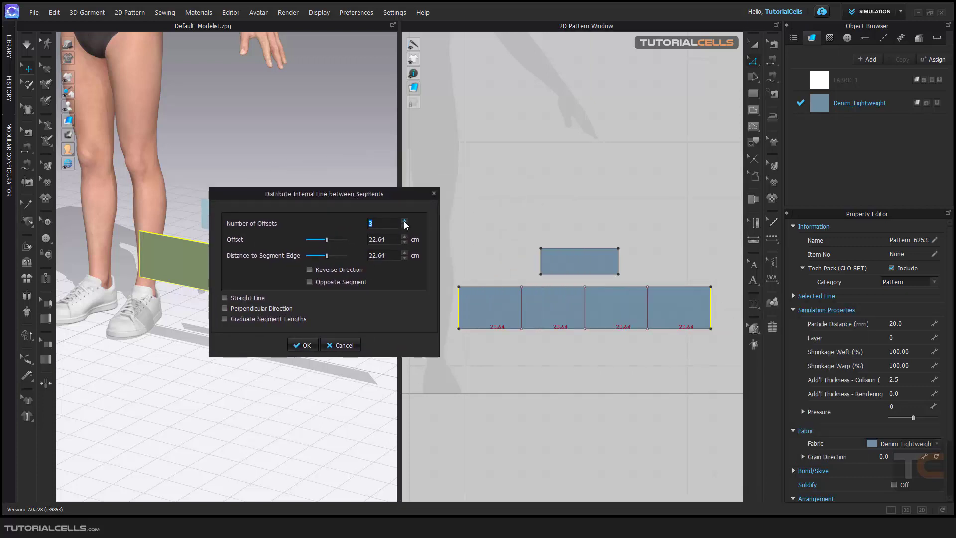
pyautogui.click(404, 221)
pyautogui.click(404, 221)
pyautogui.click(405, 221)
pyautogui.click(405, 222)
pyautogui.click(404, 222)
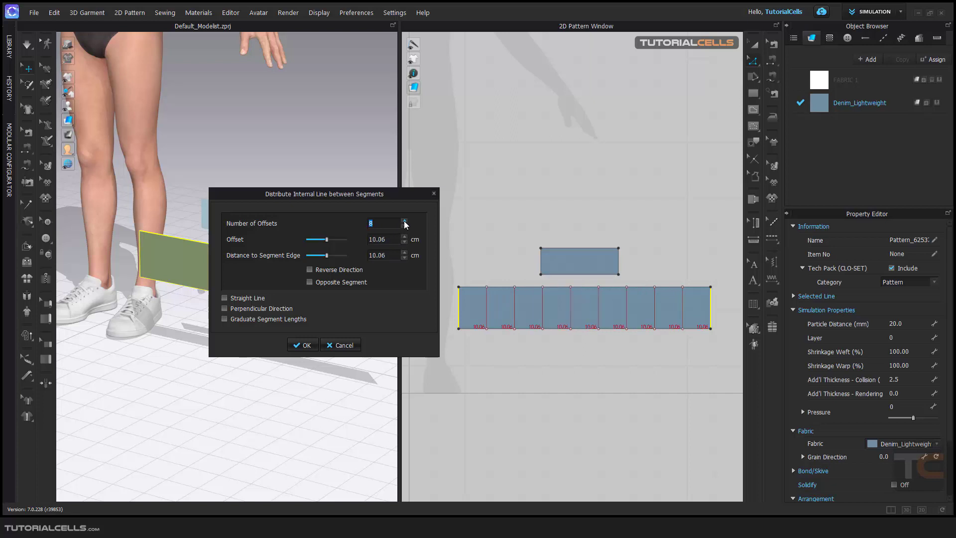
pyautogui.click(302, 345)
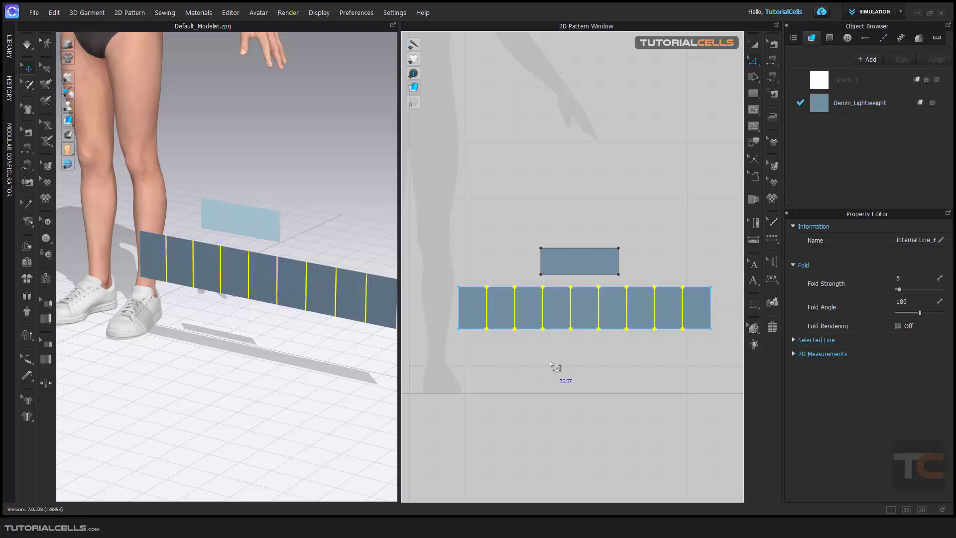
# Step: Extend the eight internal lines to the panel's top and bottom edges, adding points there
pyautogui.rightClick(571, 299)
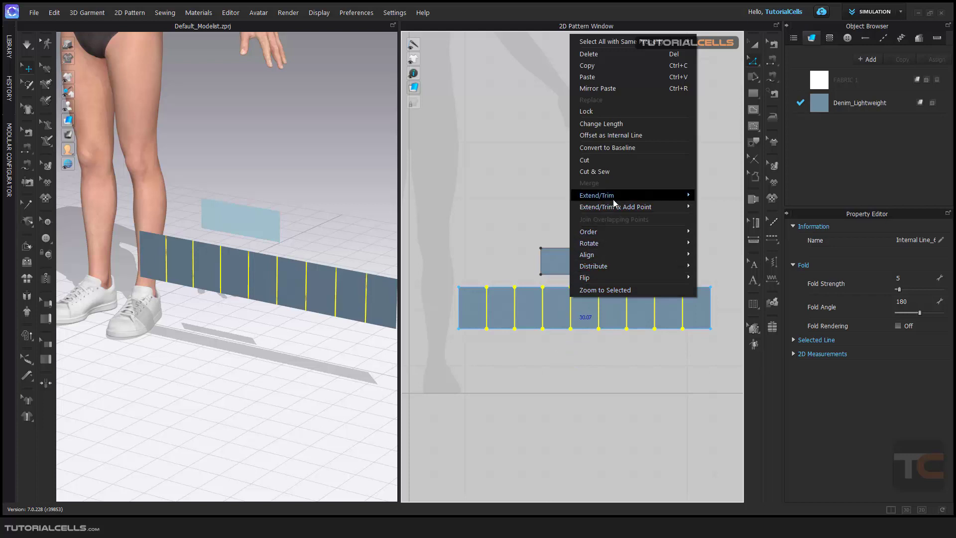
pyautogui.moveTo(620, 207)
pyautogui.click(718, 207)
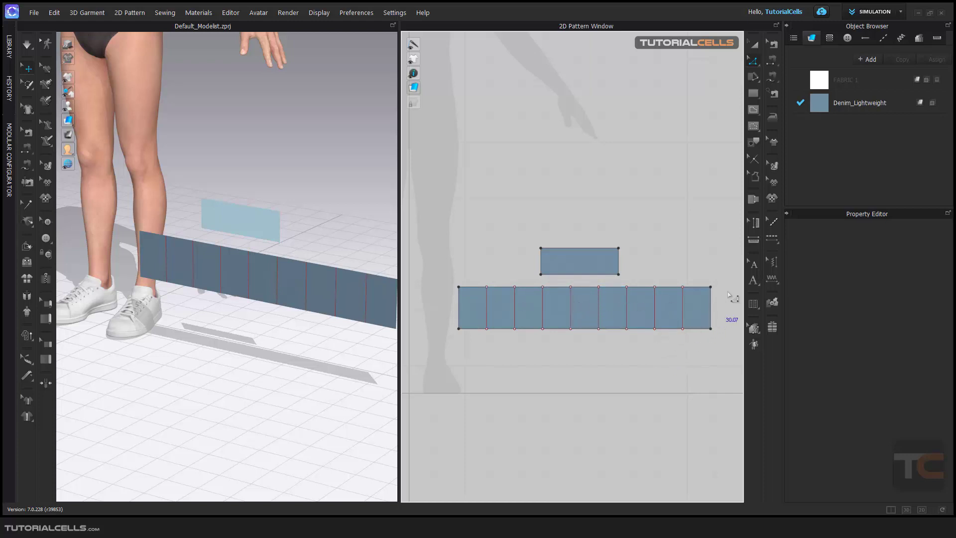
# Step: Draw a Pleats Fold line across the panel from left to right end and confirm
pyautogui.click(753, 304)
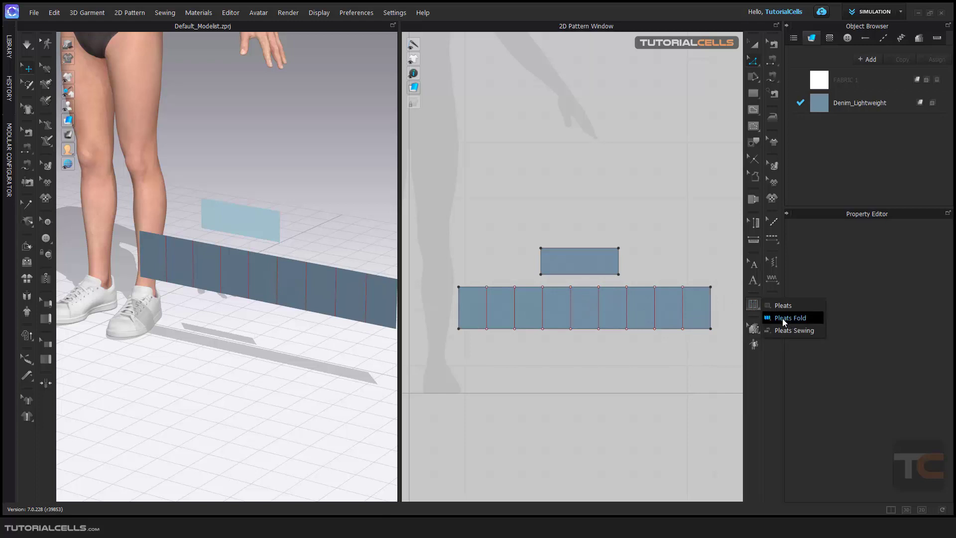
pyautogui.click(790, 318)
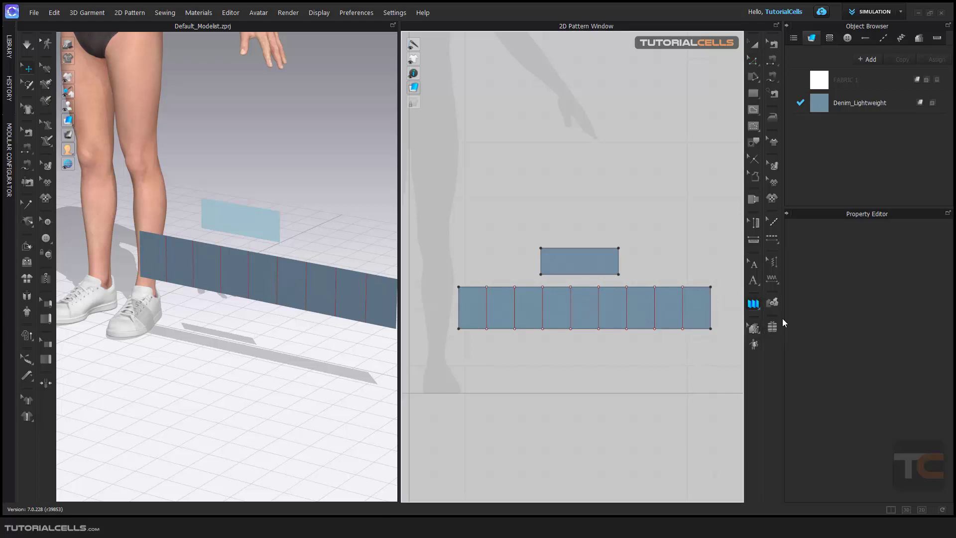
pyautogui.click(466, 307)
pyautogui.click(703, 308)
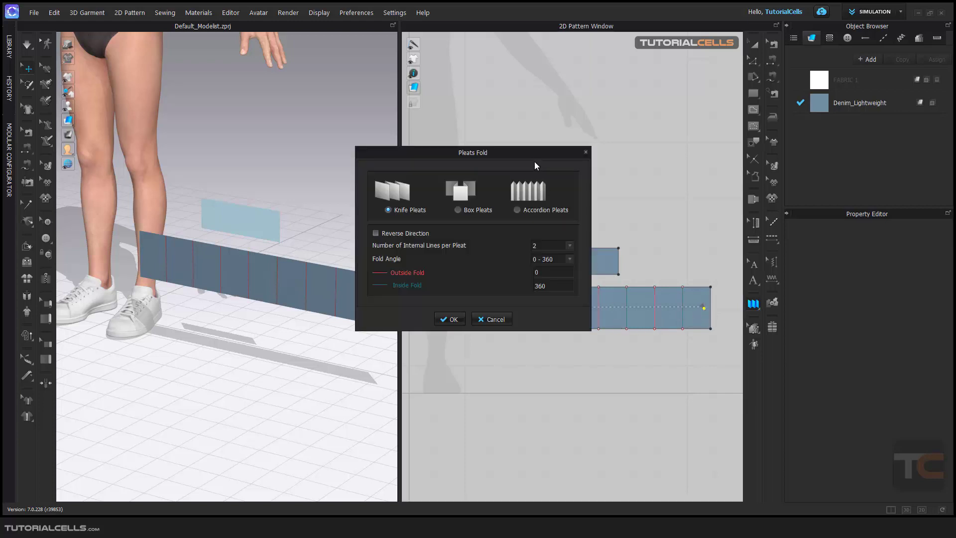
pyautogui.moveTo(534, 161); pyautogui.dragTo(452, 172)
pyautogui.click(372, 330)
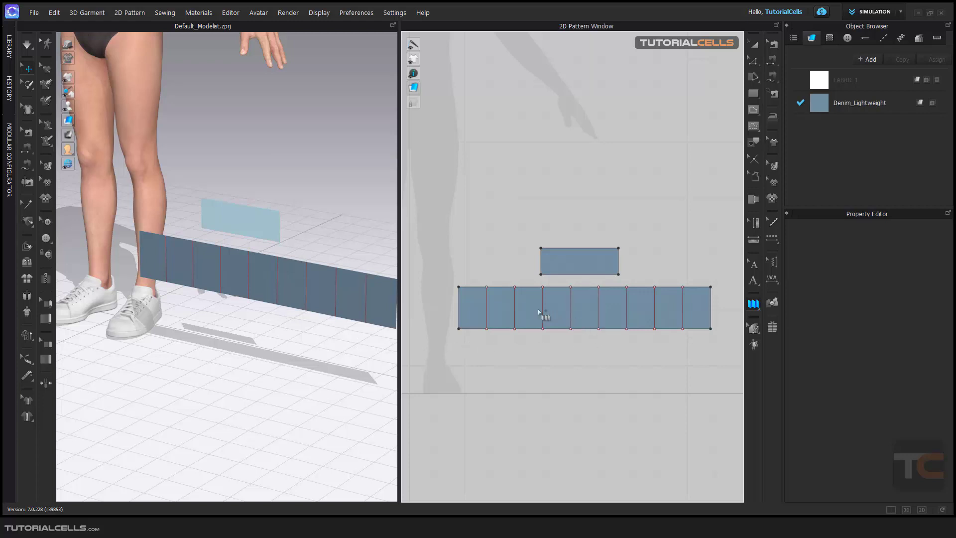
# Step: Redraw the fold line and apply Knife Pleats with 2 internal lines per pleat
pyautogui.click(467, 309)
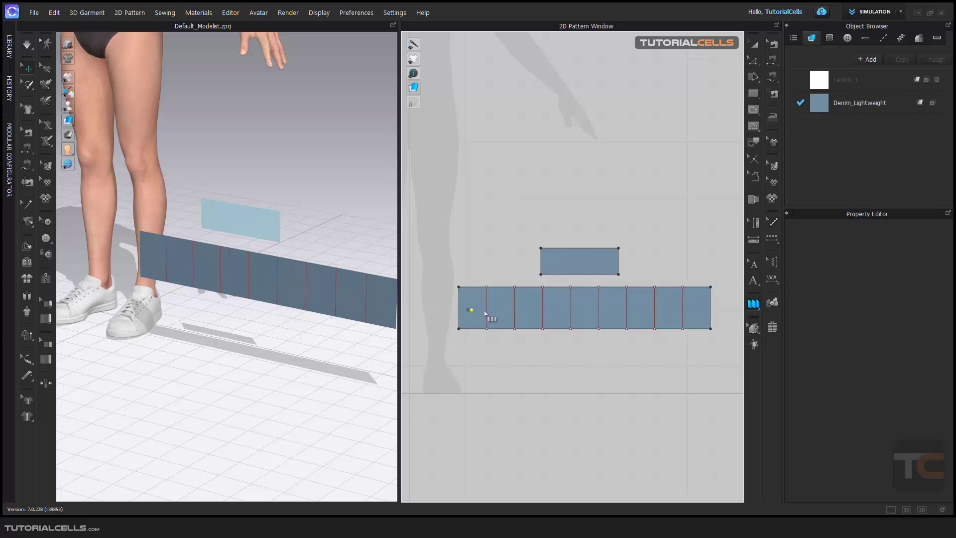
pyautogui.click(701, 308)
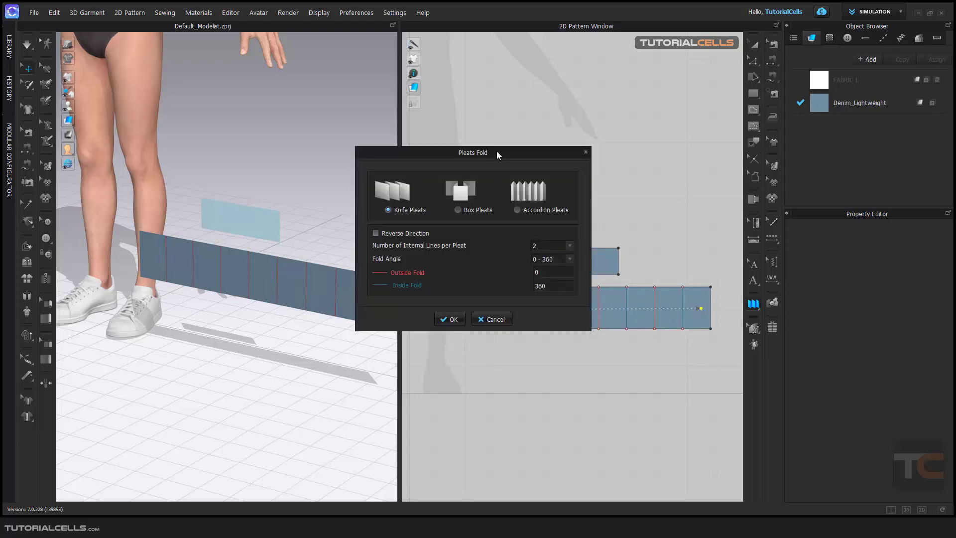
pyautogui.moveTo(497, 153); pyautogui.dragTo(347, 169)
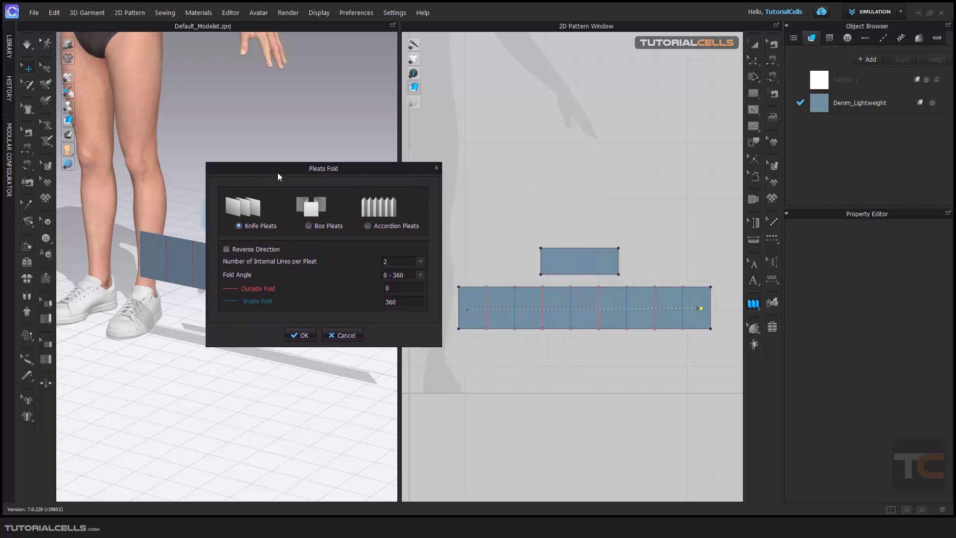
pyautogui.moveTo(278, 173); pyautogui.dragTo(278, 185)
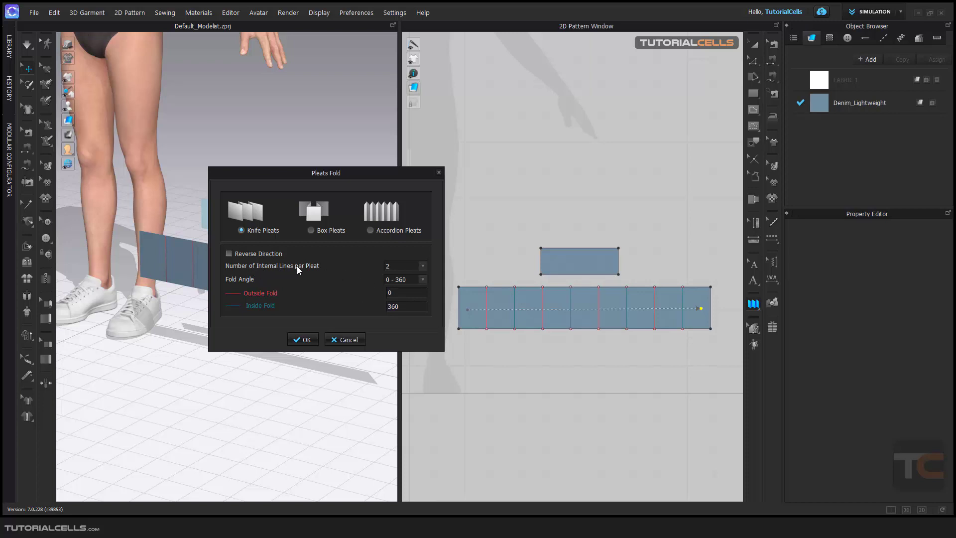
pyautogui.click(421, 268)
pyautogui.click(403, 274)
pyautogui.click(305, 339)
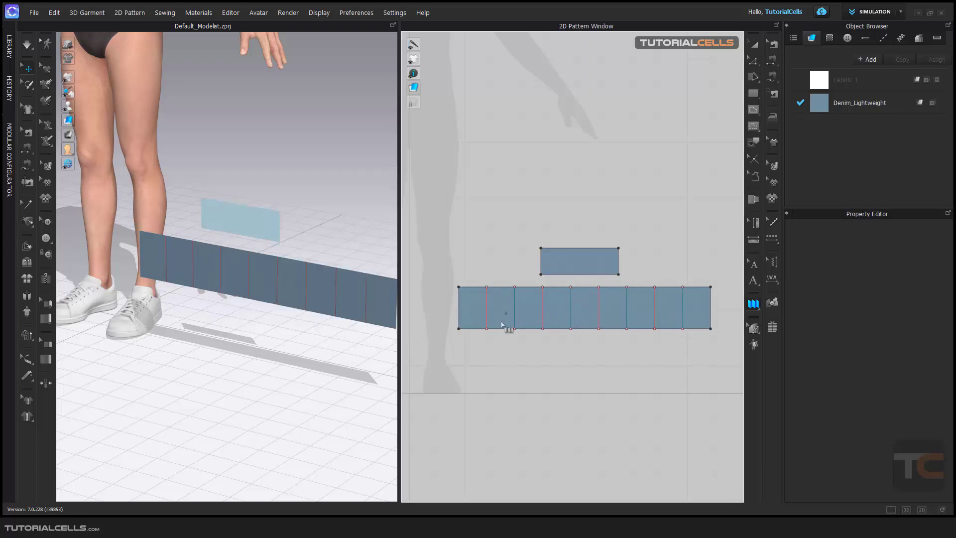
# Step: Set Gravity to 0, simulate the pleated strip, then undo back to its flat state
pyautogui.press('a')
pyautogui.click(354, 13)
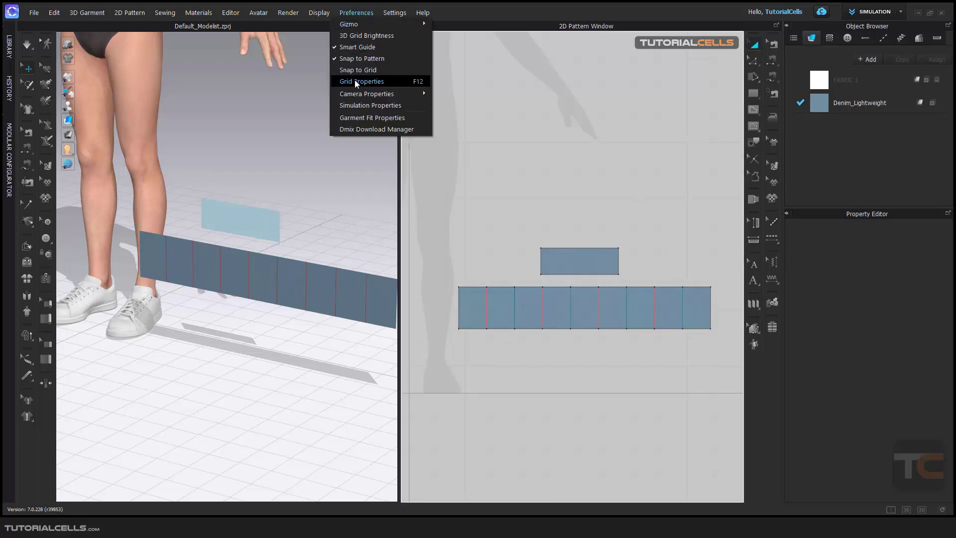
pyautogui.click(367, 102)
pyautogui.doubleClick(901, 351)
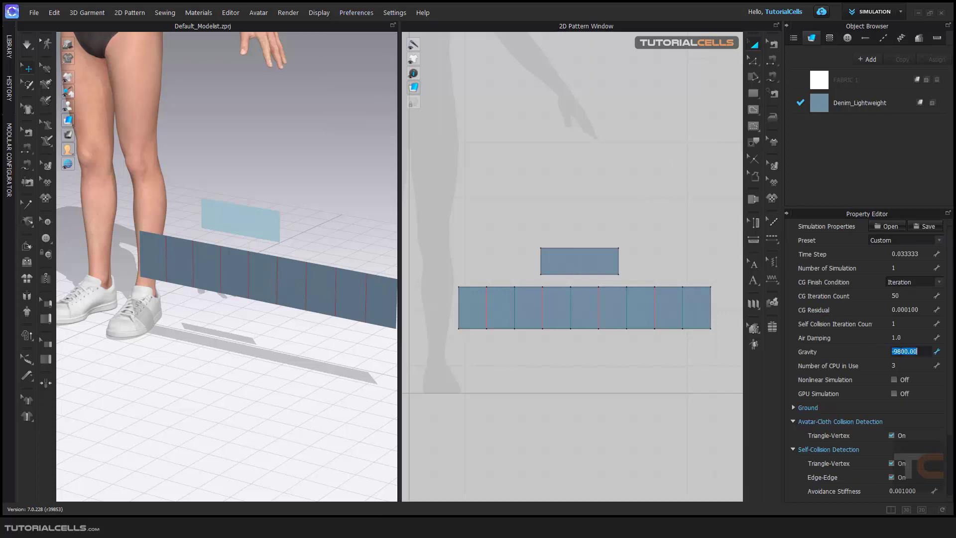
pyautogui.write('0')
pyautogui.press('Return')
pyautogui.press('space')
pyautogui.moveTo(209, 332); pyautogui.dragTo(250, 265, button='right')
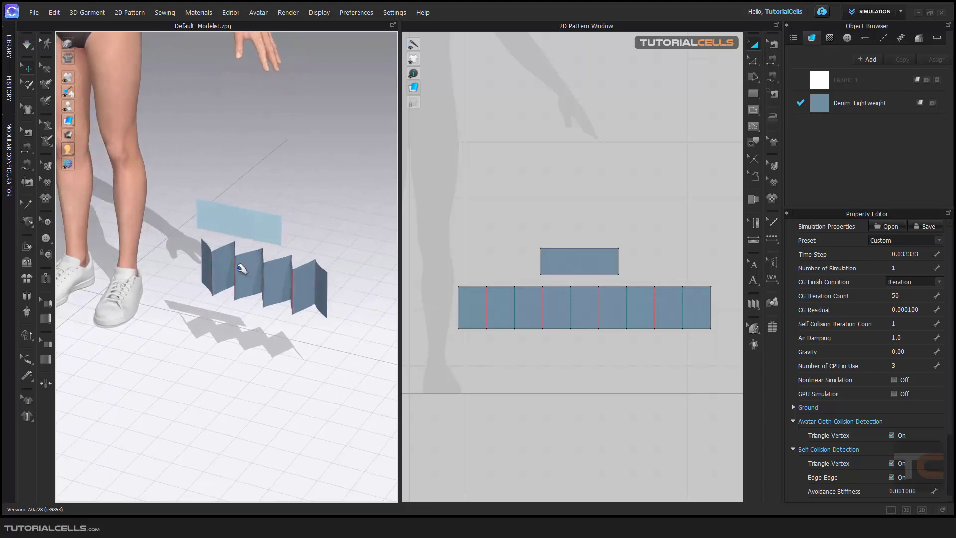
pyautogui.hotkey('ctrl', 'z')
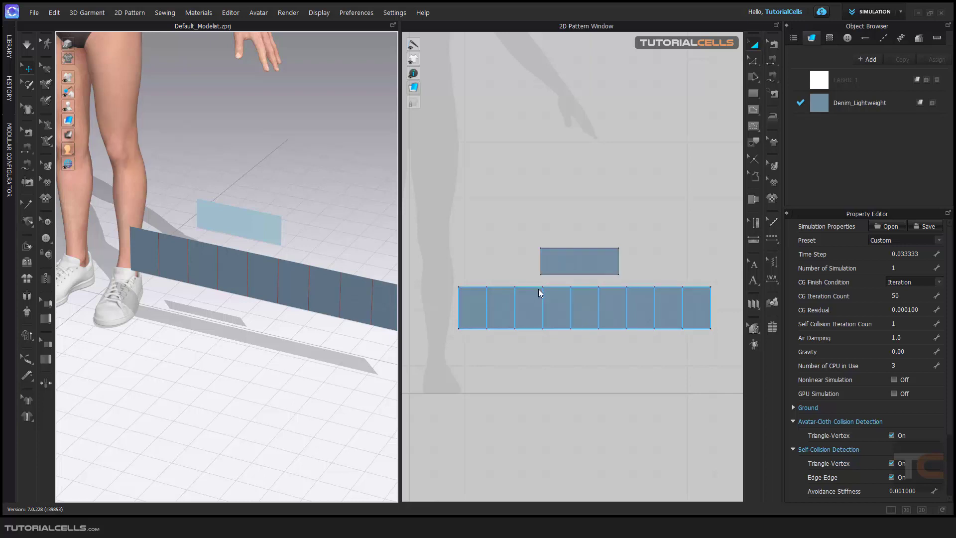
# Step: Pleats-sew the holder's bottom edge, corner to corner, to the panel's top edge
pyautogui.click(753, 302)
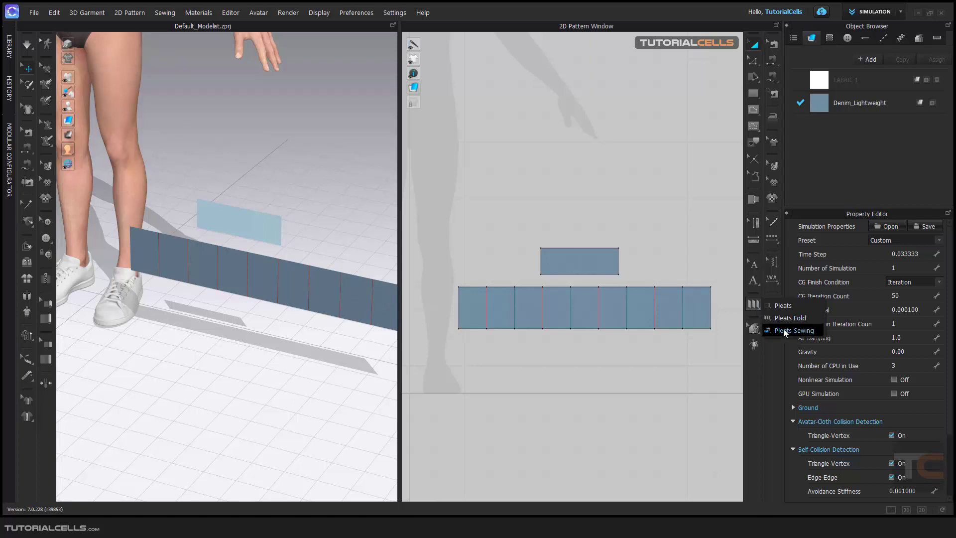
pyautogui.click(784, 330)
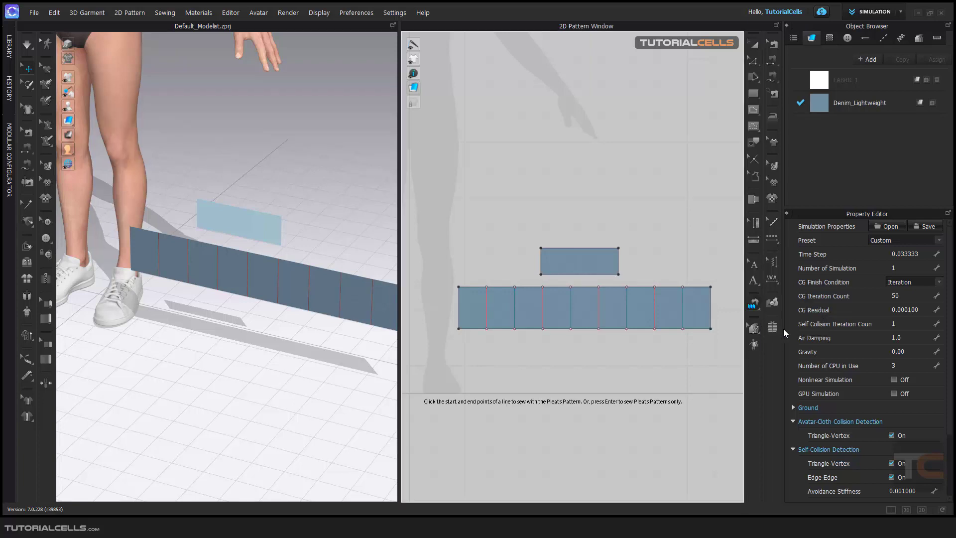
pyautogui.click(541, 275)
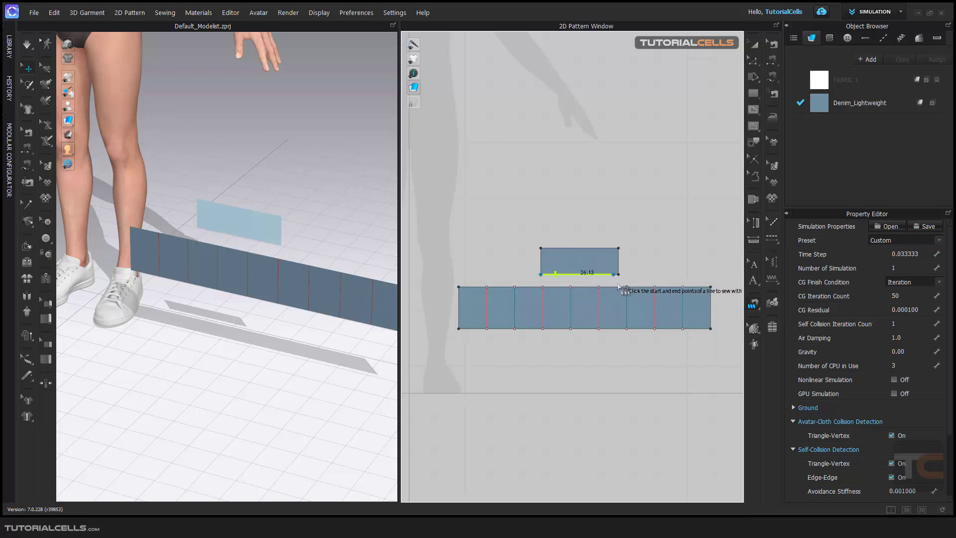
pyautogui.click(620, 277)
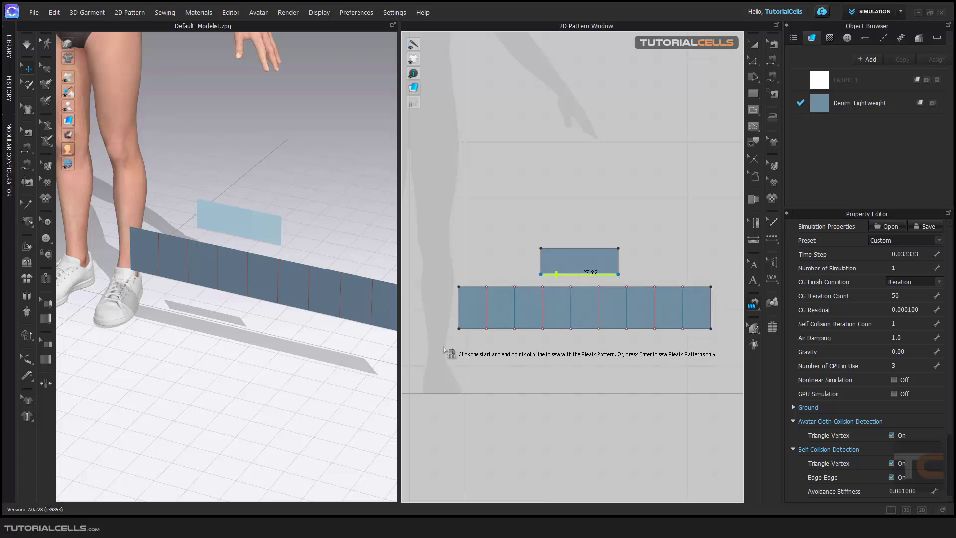
pyautogui.click(458, 287)
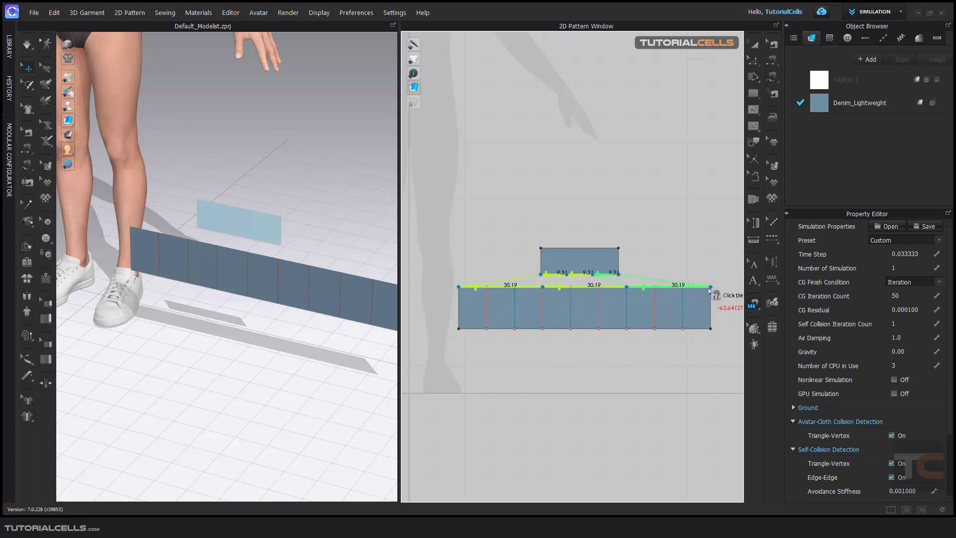
pyautogui.click(709, 288)
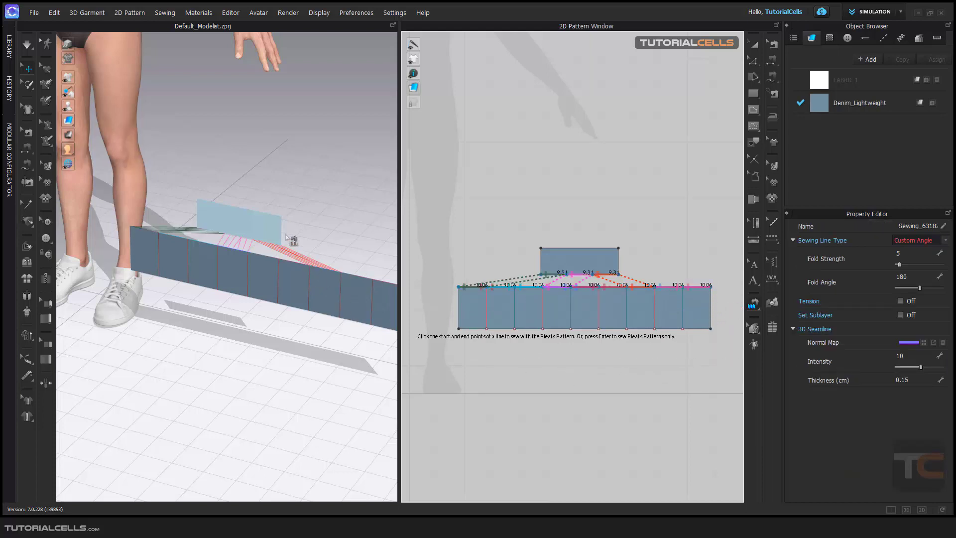
pyautogui.moveTo(264, 261)
pyautogui.mouseDown(button='right')
pyautogui.moveTo(252, 263)
pyautogui.moveTo(258, 269)
pyautogui.mouseUp(button='right')
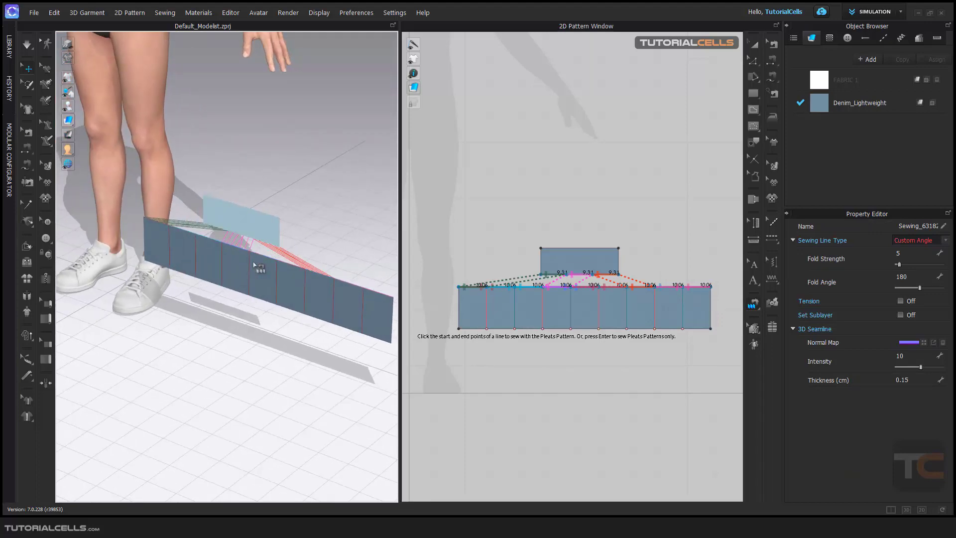
# Step: Simulate and tug the panel so it settles into knife pleats beneath the holder, then deselect
pyautogui.press('space')
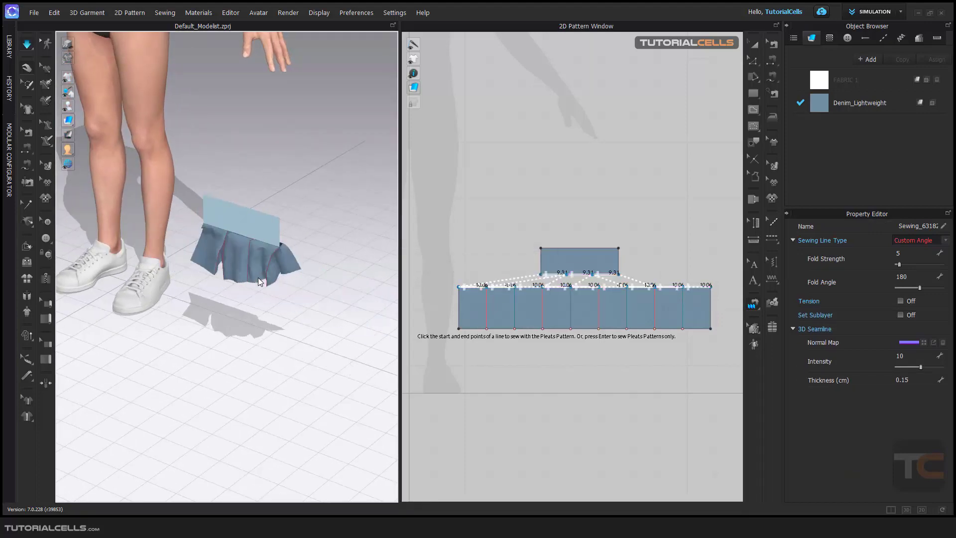
pyautogui.moveTo(255, 269); pyautogui.dragTo(286, 269, button='right')
pyautogui.click(278, 250)
pyautogui.click(253, 358)
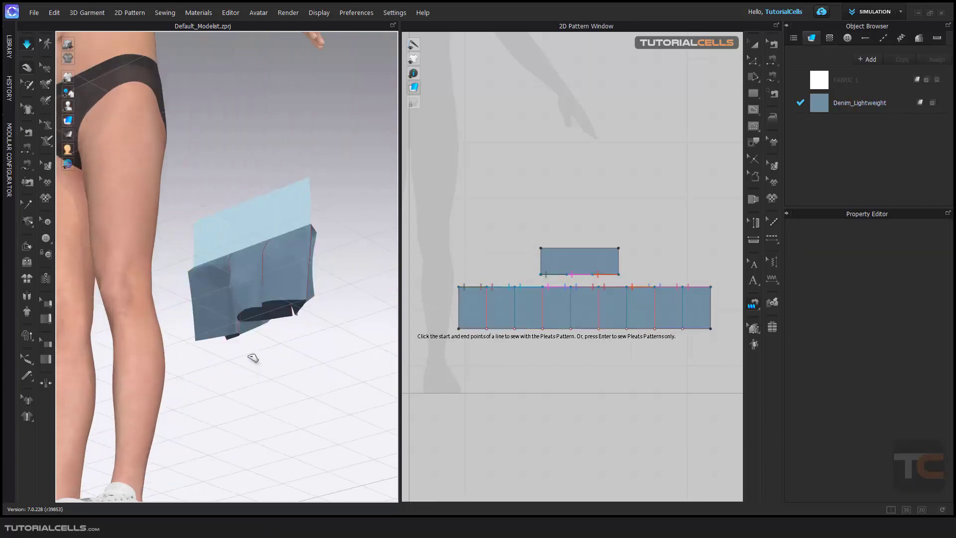
pyautogui.click(228, 303)
pyautogui.moveTo(229, 304); pyautogui.dragTo(265, 273)
pyautogui.moveTo(265, 273); pyautogui.dragTo(284, 316, button='right')
pyautogui.click(218, 338)
pyautogui.moveTo(218, 338); pyautogui.dragTo(359, 362, button='right')
pyautogui.click(299, 347)
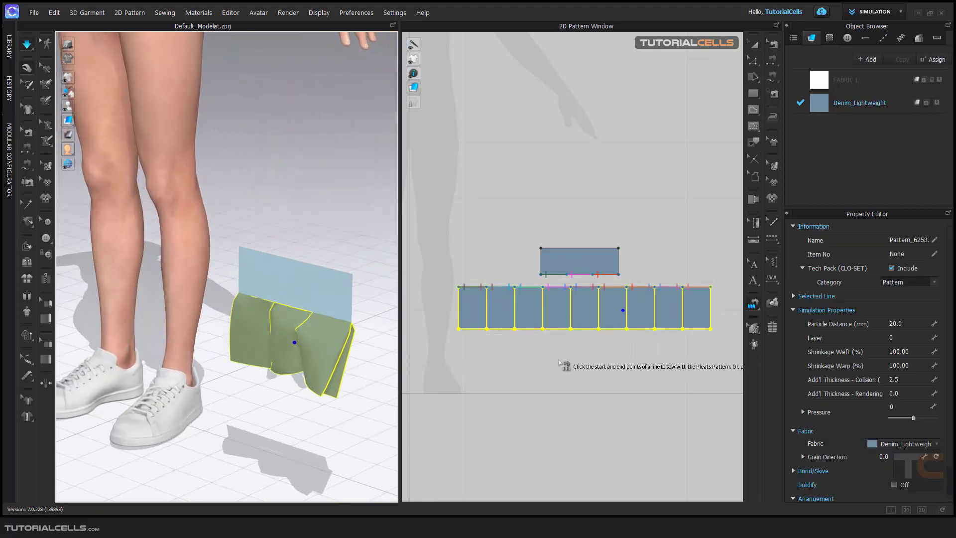
pyautogui.click(755, 44)
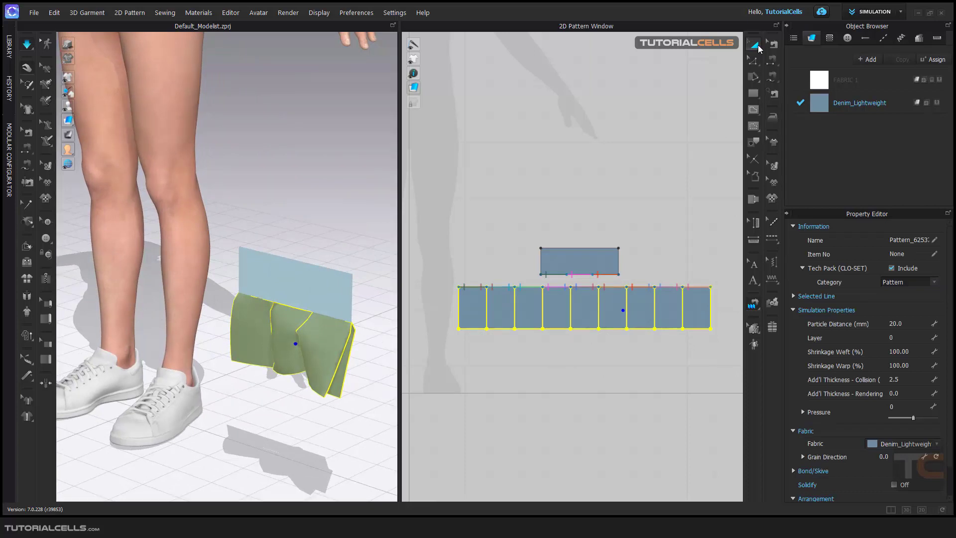
pyautogui.click(577, 236)
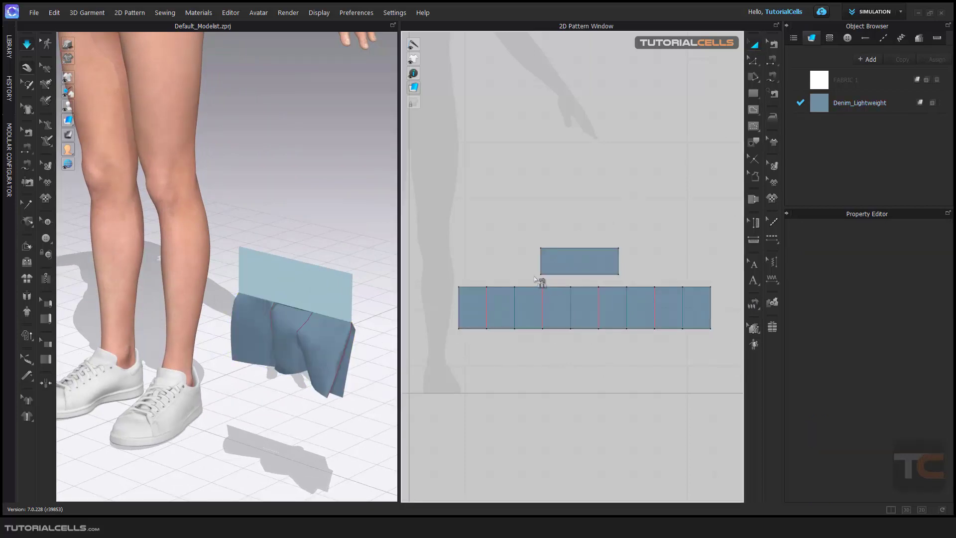
# Step: Delete the pleated panel and draw a longer plain rectangle strip below the holder
pyautogui.click(414, 44)
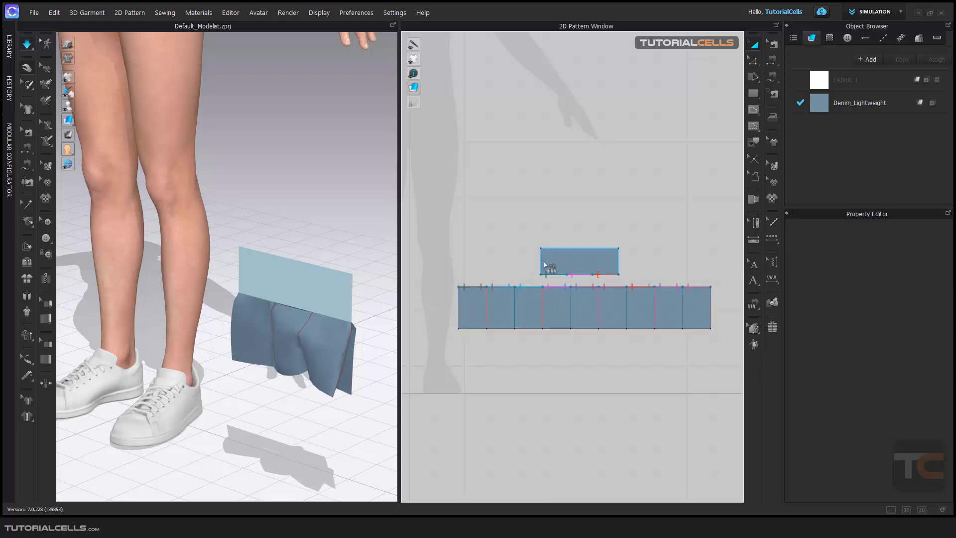
pyautogui.click(541, 261)
pyautogui.click(614, 302)
pyautogui.press('Delete')
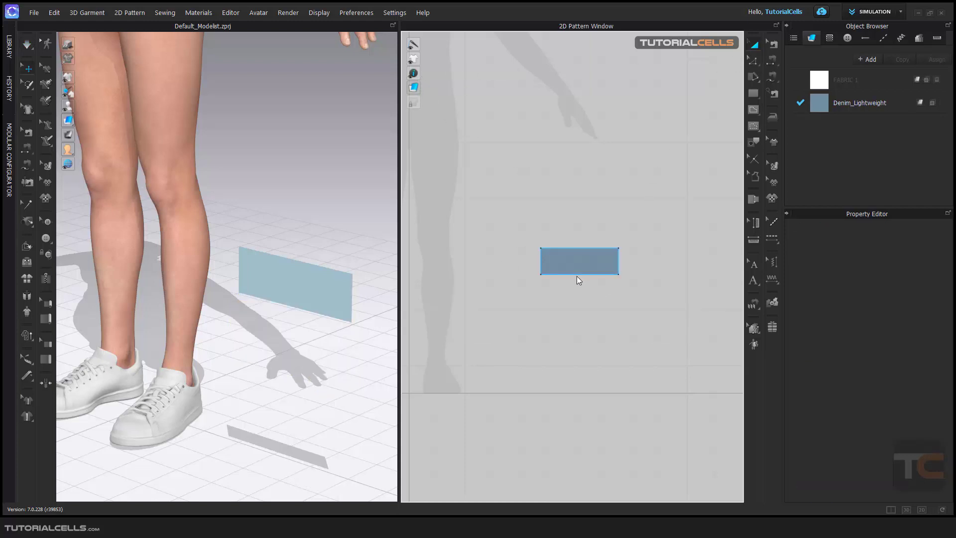
pyautogui.click(753, 94)
pyautogui.moveTo(459, 291); pyautogui.dragTo(717, 334)
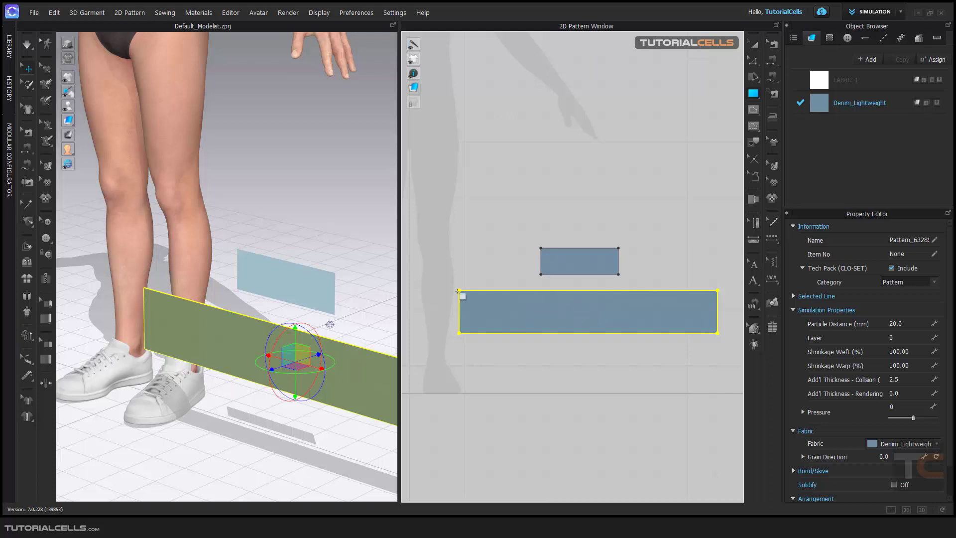
# Step: Draw a pleat line across the strip near its left end and choose the side to pleat
pyautogui.click(754, 304)
pyautogui.click(782, 306)
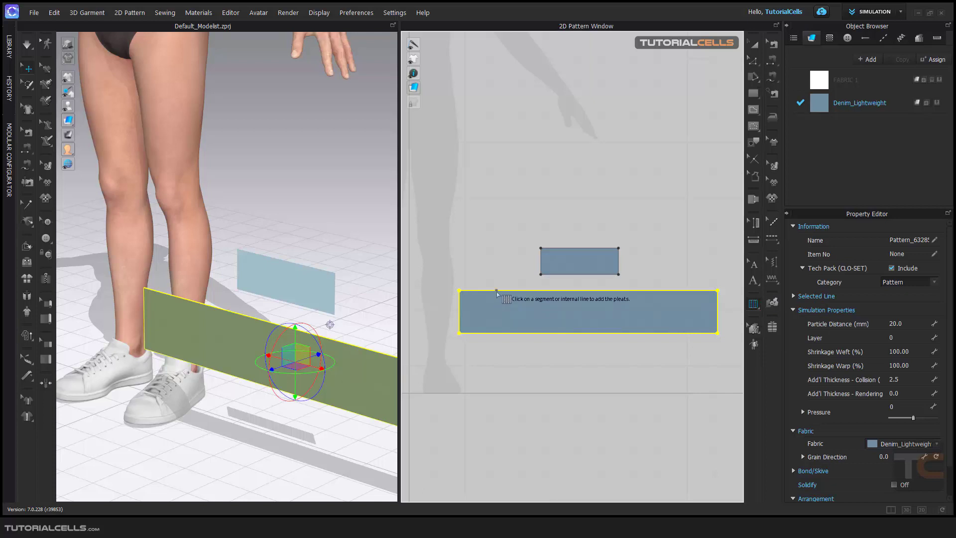
pyautogui.click(497, 293)
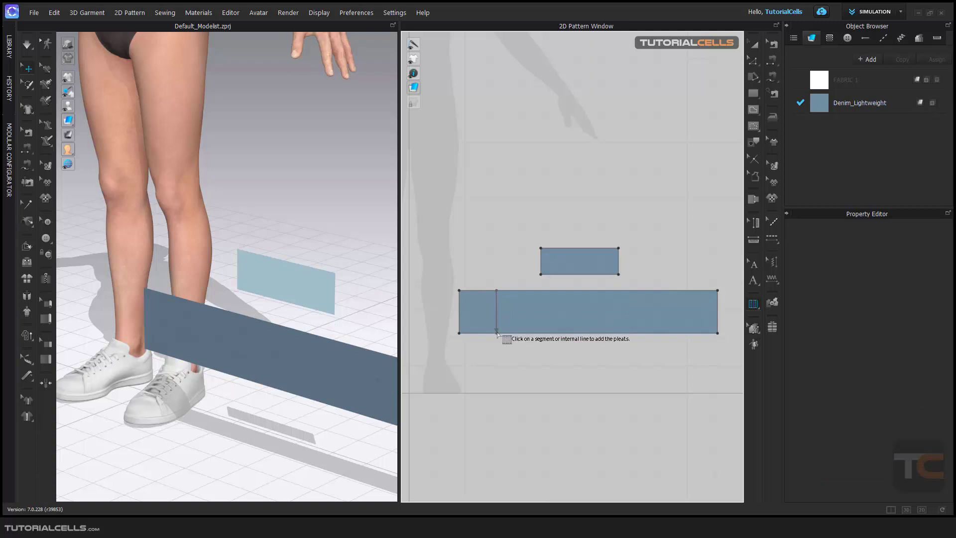
pyautogui.click(496, 332)
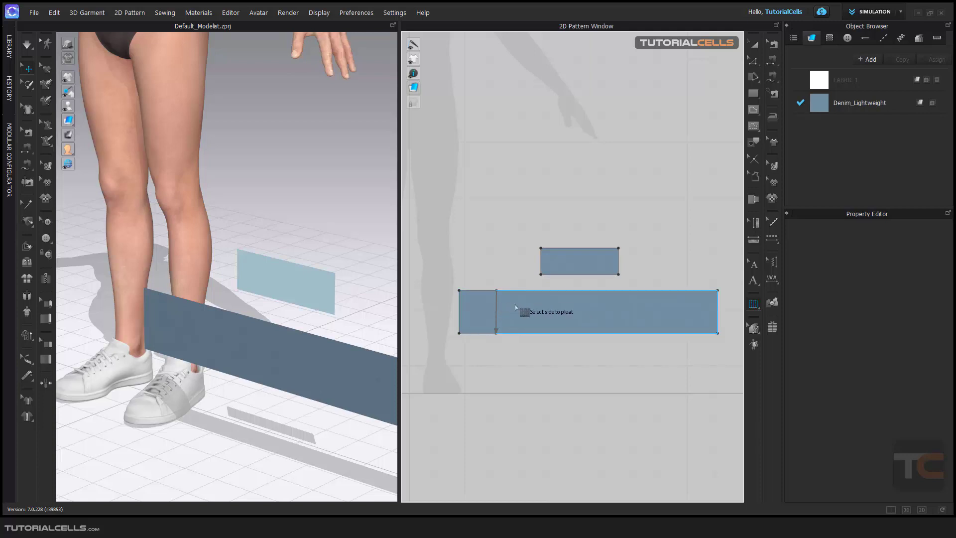
pyautogui.click(515, 305)
pyautogui.moveTo(455, 70); pyautogui.dragTo(284, 101)
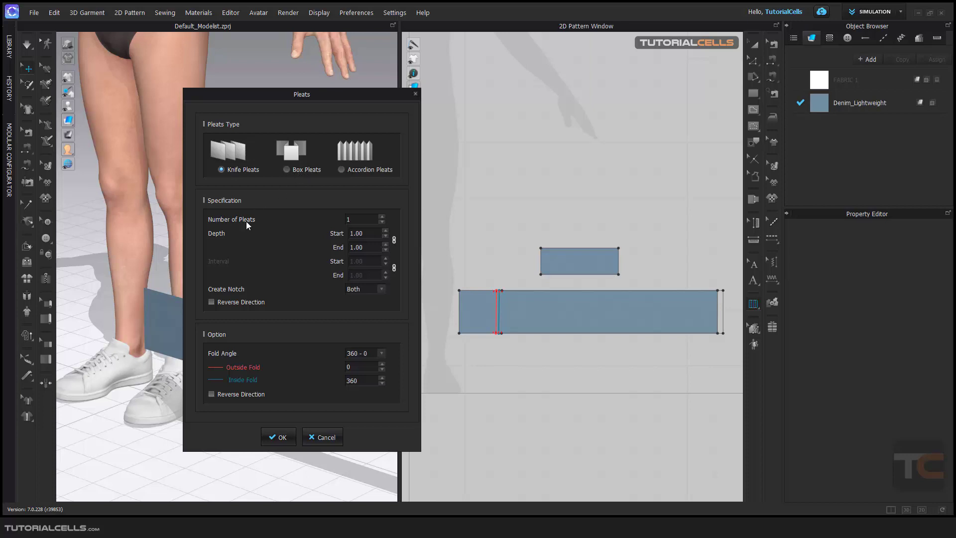
# Step: Apply 13 knife pleats, keeping notches on both ends and the 360 - 0 fold angle
pyautogui.click(381, 217)
pyautogui.click(382, 216)
pyautogui.click(381, 216)
pyautogui.click(381, 216)
pyautogui.click(381, 216)
pyautogui.click(381, 217)
pyautogui.click(381, 216)
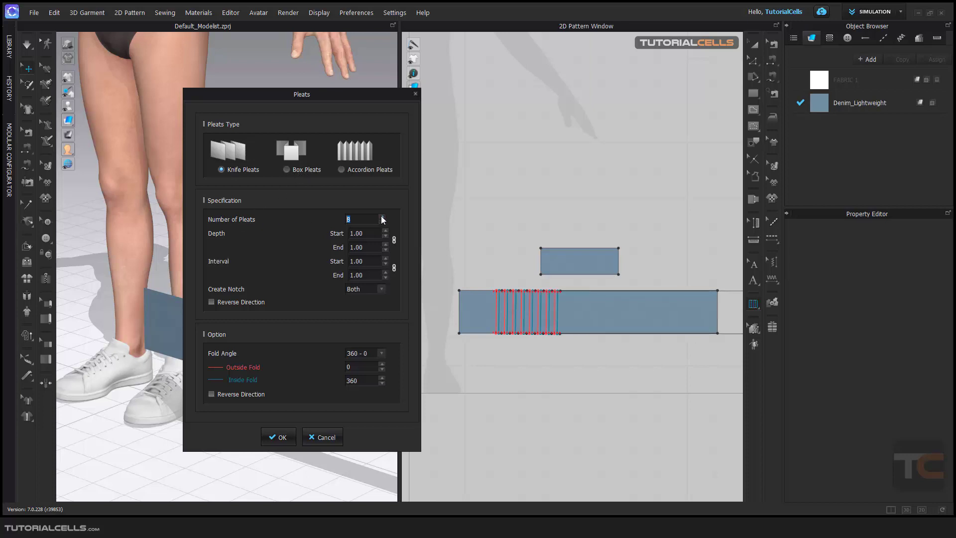
pyautogui.click(381, 217)
pyautogui.click(382, 217)
pyautogui.click(381, 216)
pyautogui.click(382, 217)
pyautogui.click(381, 217)
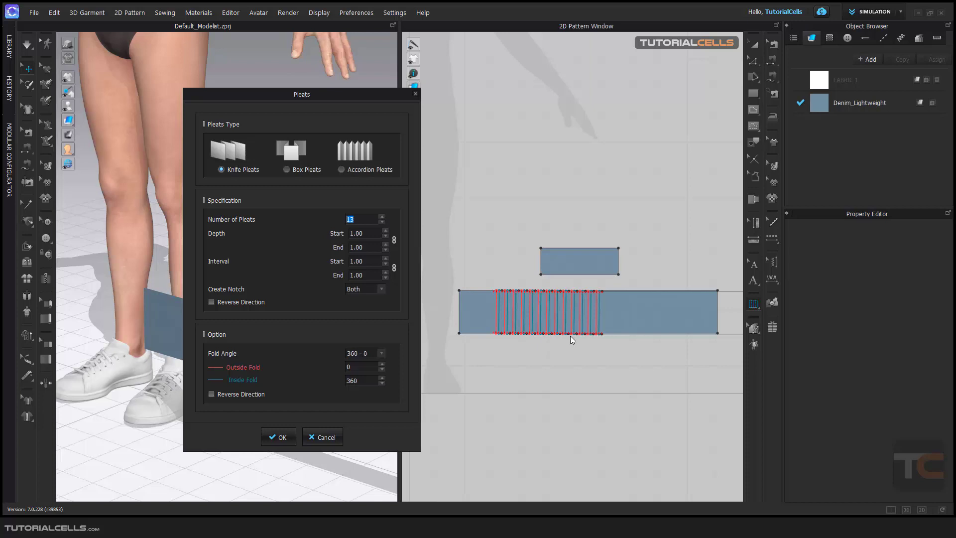
pyautogui.click(379, 289)
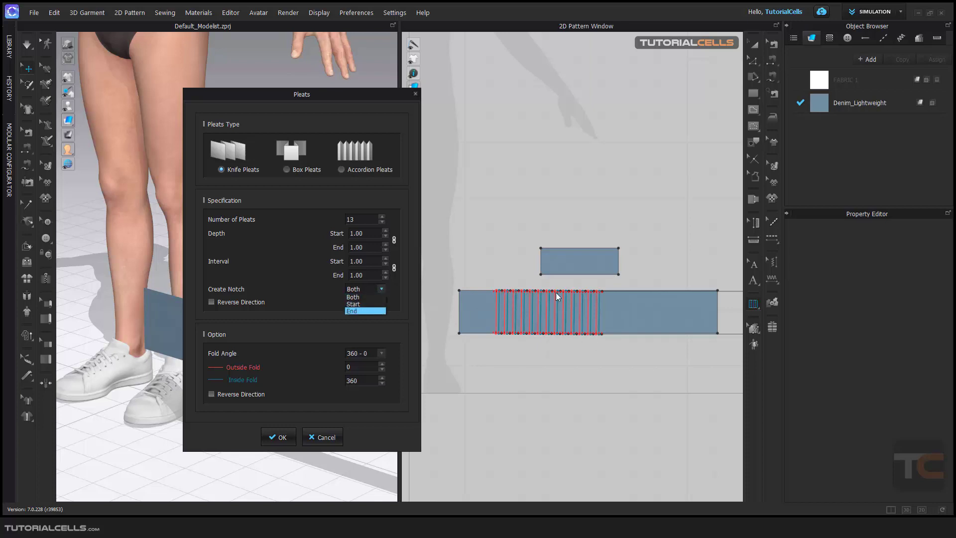
pyautogui.click(302, 301)
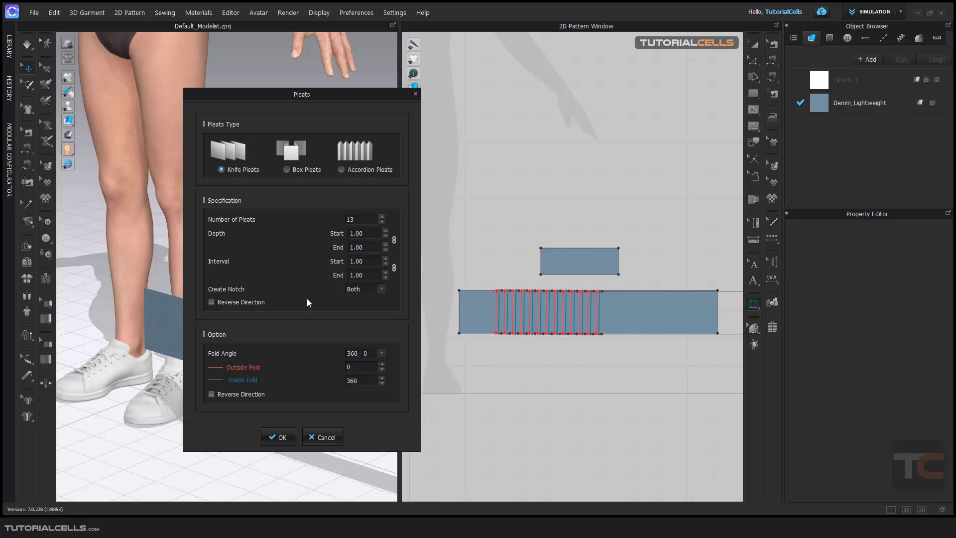
pyautogui.click(257, 304)
pyautogui.click(256, 303)
pyautogui.click(382, 354)
pyautogui.click(315, 352)
pyautogui.click(287, 437)
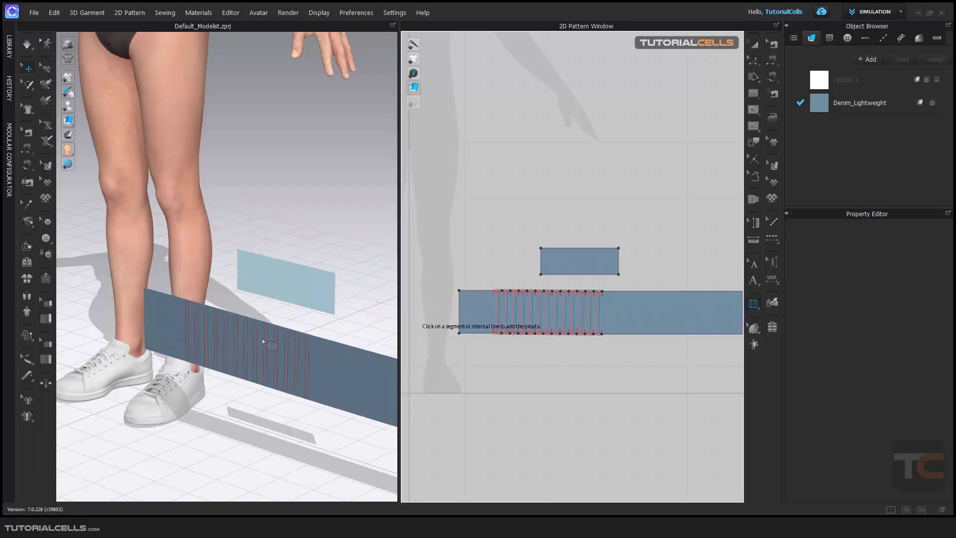
# Step: Simulate briefly until the 13 pleats fold, then orbit around the strip to inspect them
pyautogui.moveTo(262, 342); pyautogui.dragTo(331, 341, button='right')
pyautogui.scroll(-4, 583, 300)
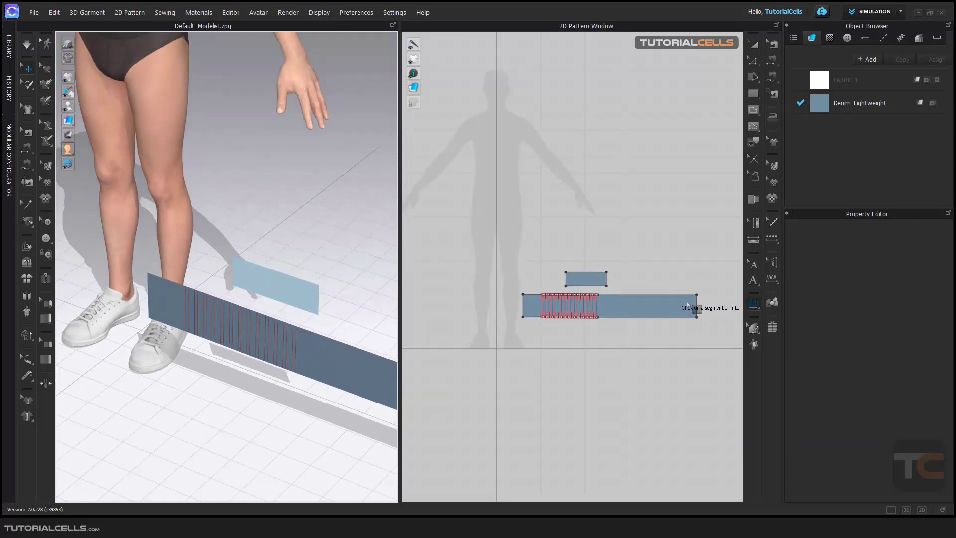
pyautogui.scroll(2, 523, 319)
pyautogui.scroll(1, 334, 335)
pyautogui.press('space')
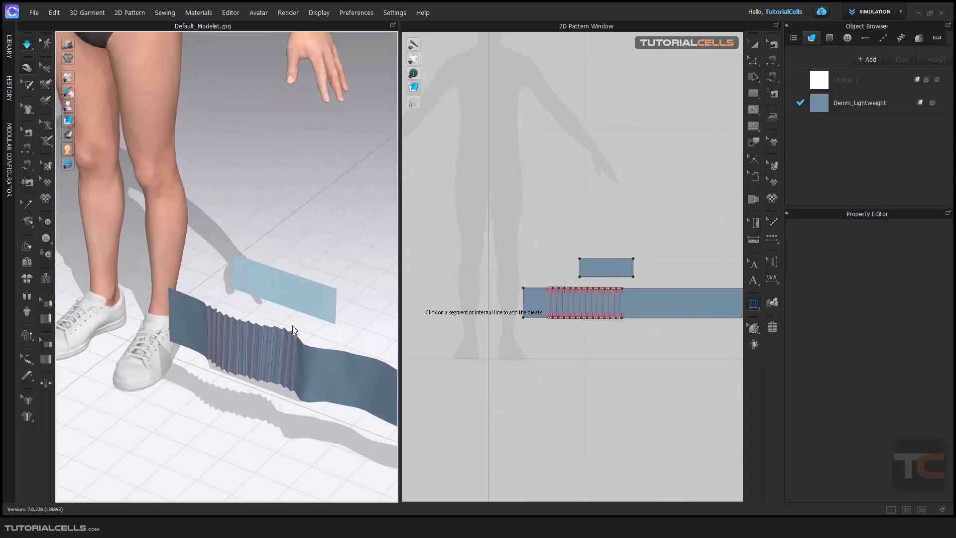
pyautogui.press('space')
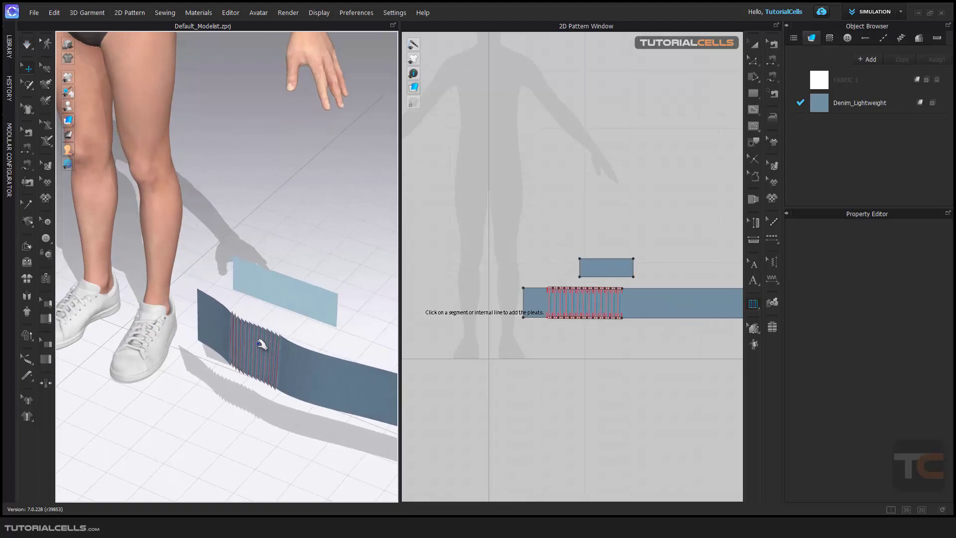
pyautogui.scroll(5, 260, 352)
pyautogui.moveTo(278, 403); pyautogui.dragTo(306, 409, button='right')
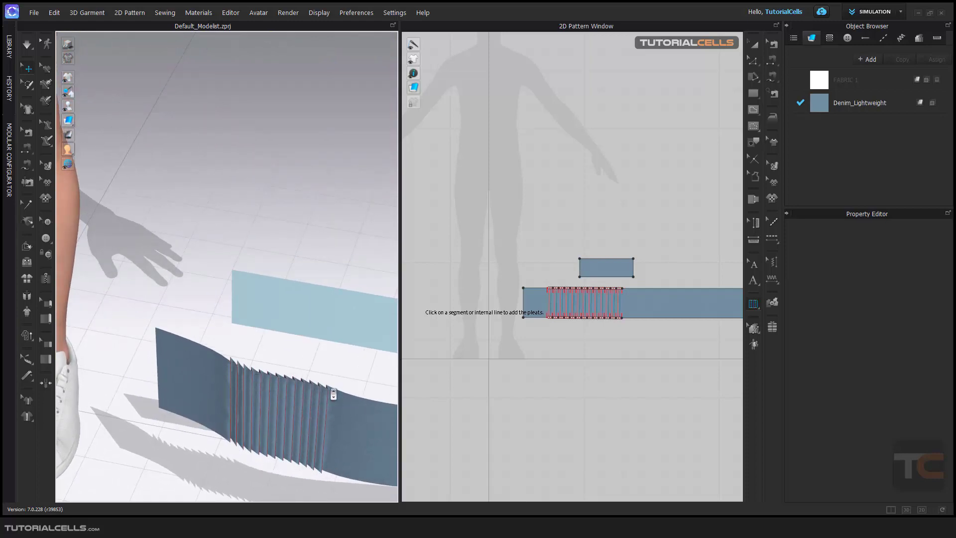
pyautogui.moveTo(334, 394); pyautogui.dragTo(272, 379, button='right')
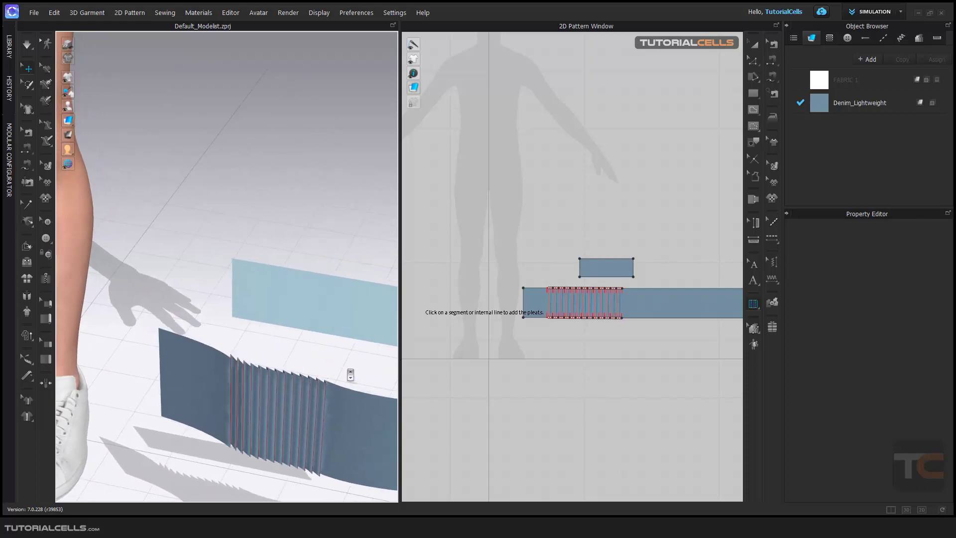
pyautogui.moveTo(351, 375); pyautogui.dragTo(320, 358, button='right')
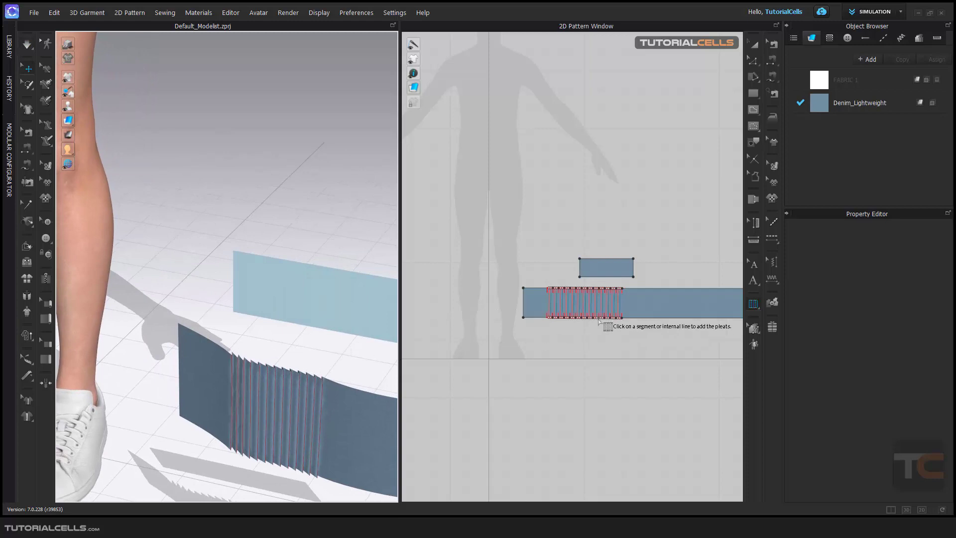
# Step: Pleat-sew the holder's 27.92 bottom edge to the strip's top edge, dismissing the seamline warning
pyautogui.moveTo(754, 306)
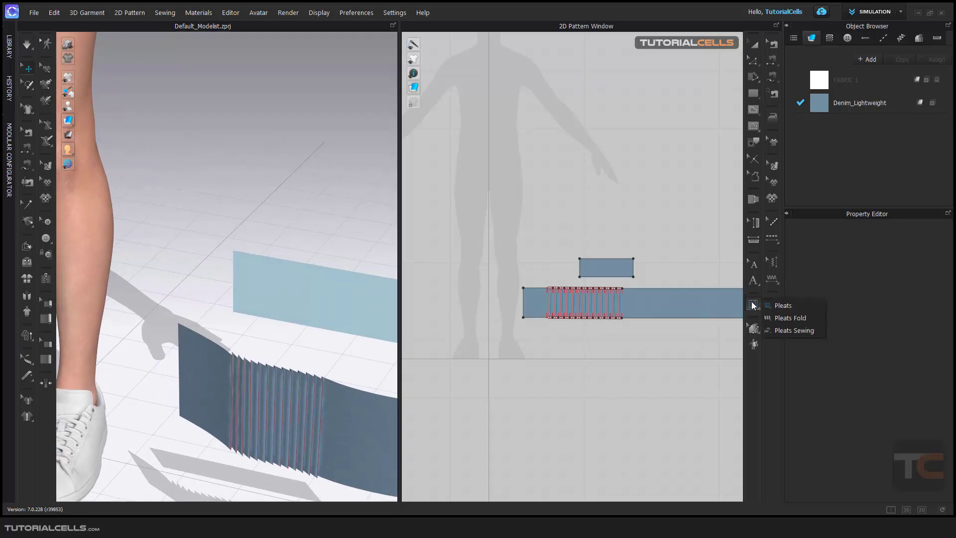
pyautogui.click(780, 333)
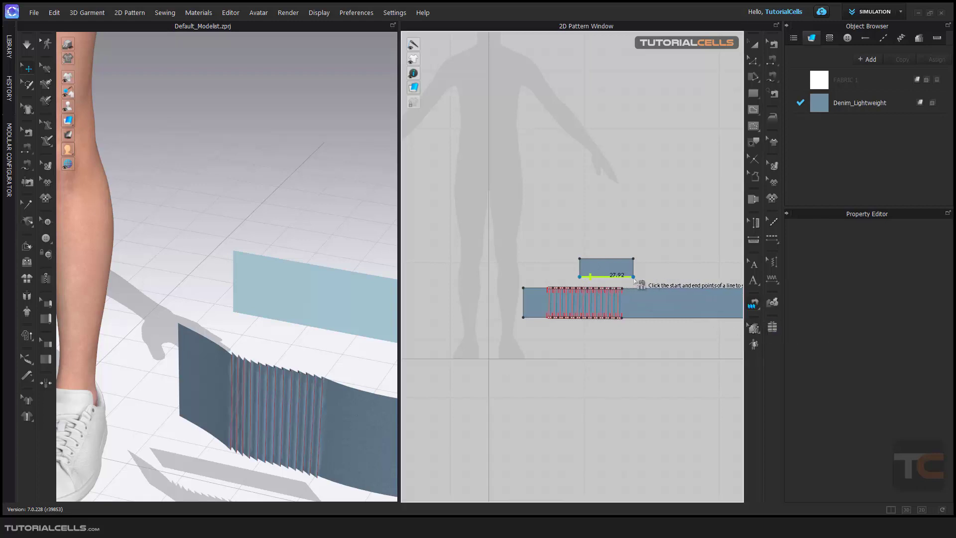
pyautogui.click(634, 280)
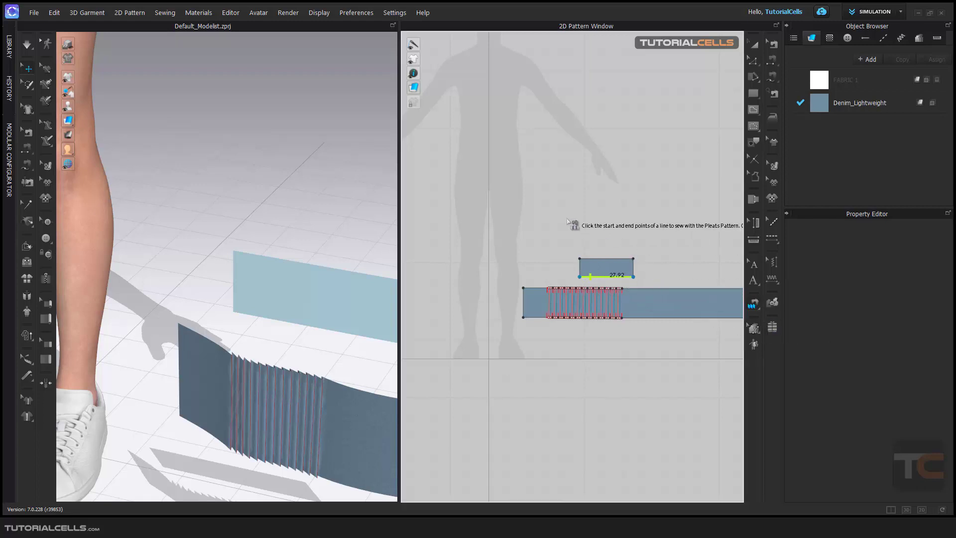
pyautogui.click(523, 288)
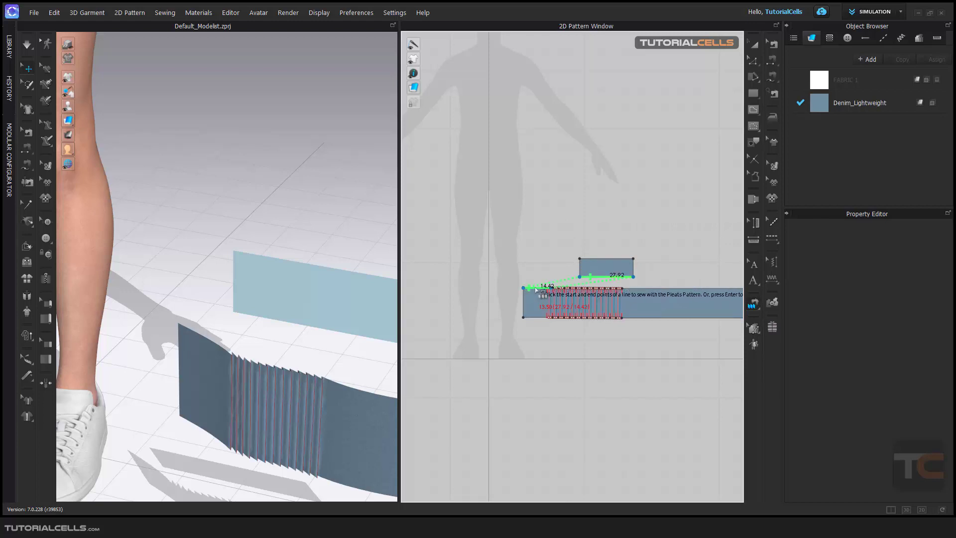
pyautogui.scroll(-3, 644, 290)
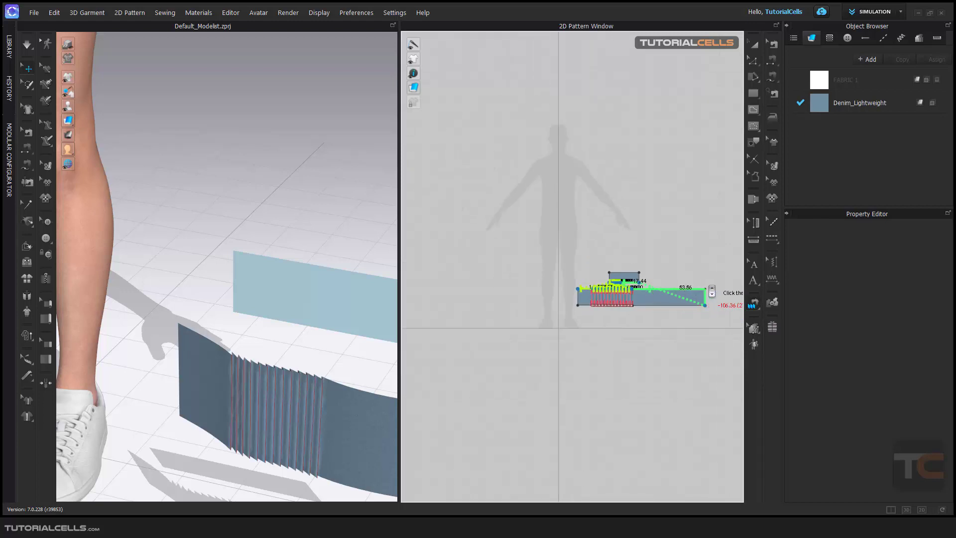
pyautogui.click(707, 289)
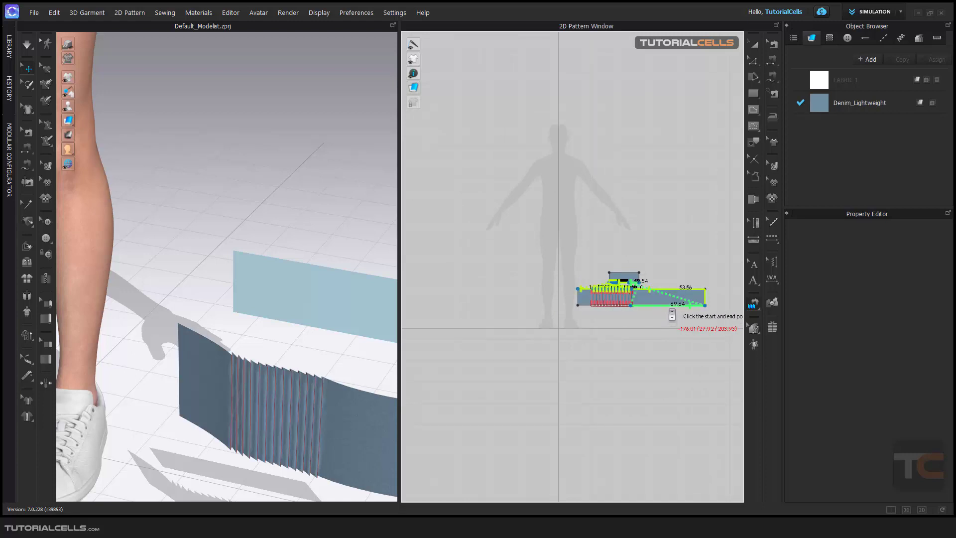
pyautogui.press('Escape')
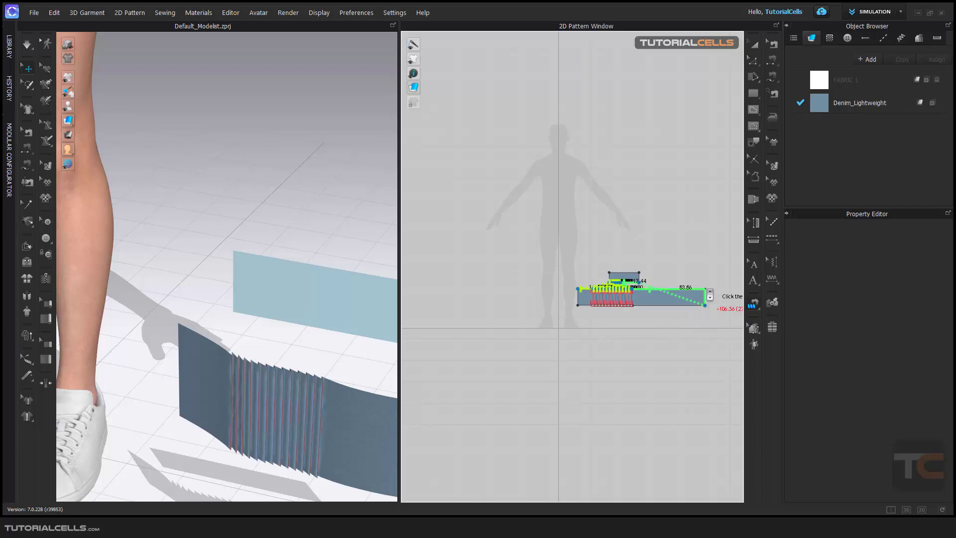
pyautogui.click(667, 301)
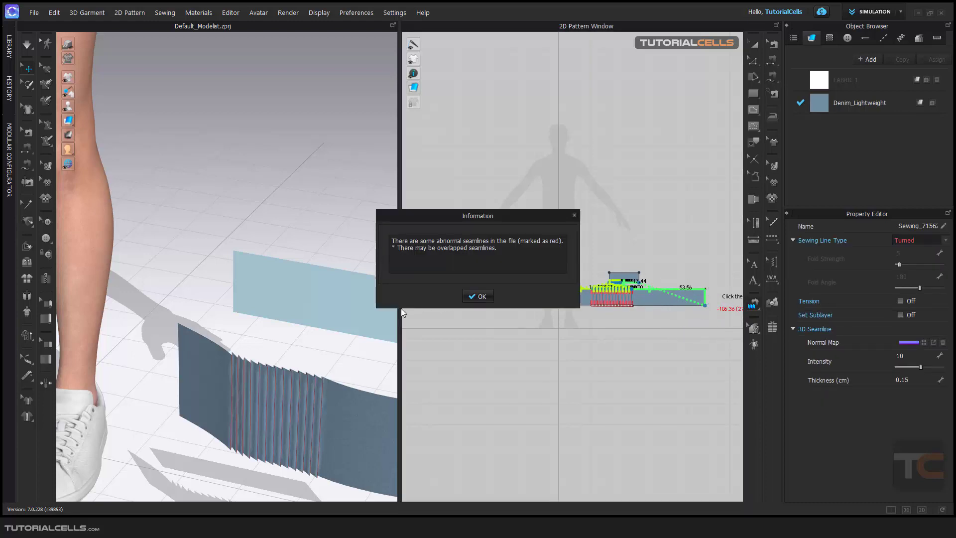
pyautogui.click(477, 297)
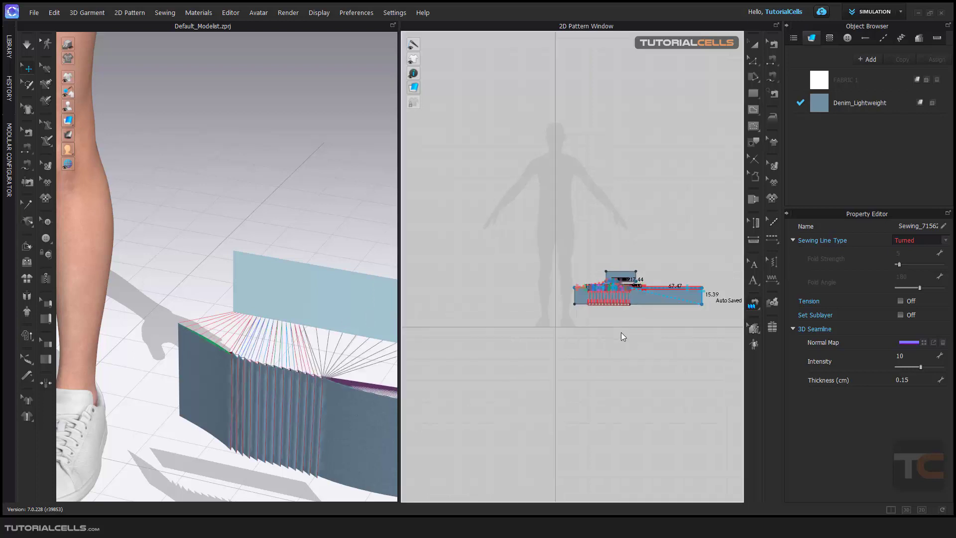
# Step: Simulate the sewn holder and strip briefly, then orbit around the draped result
pyautogui.scroll(-5, 319, 361)
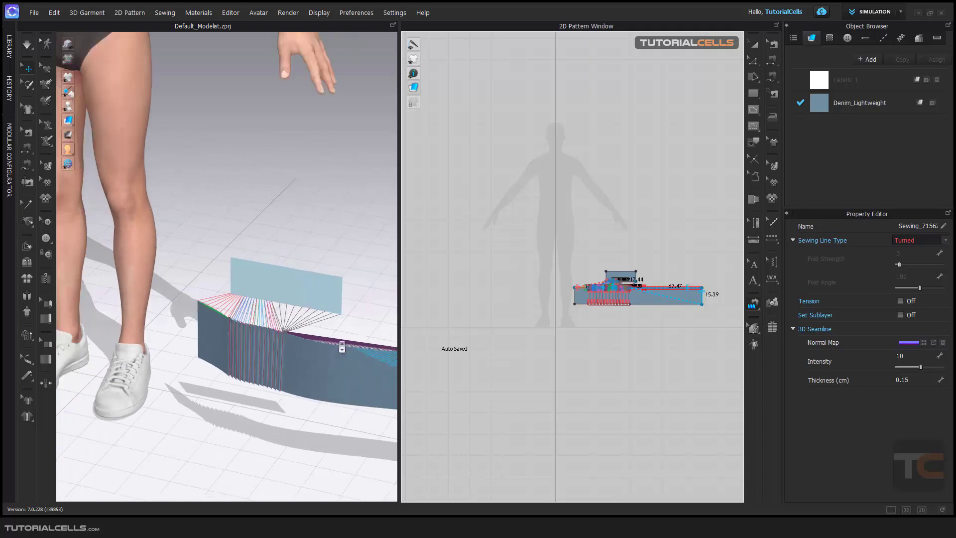
pyautogui.press('space')
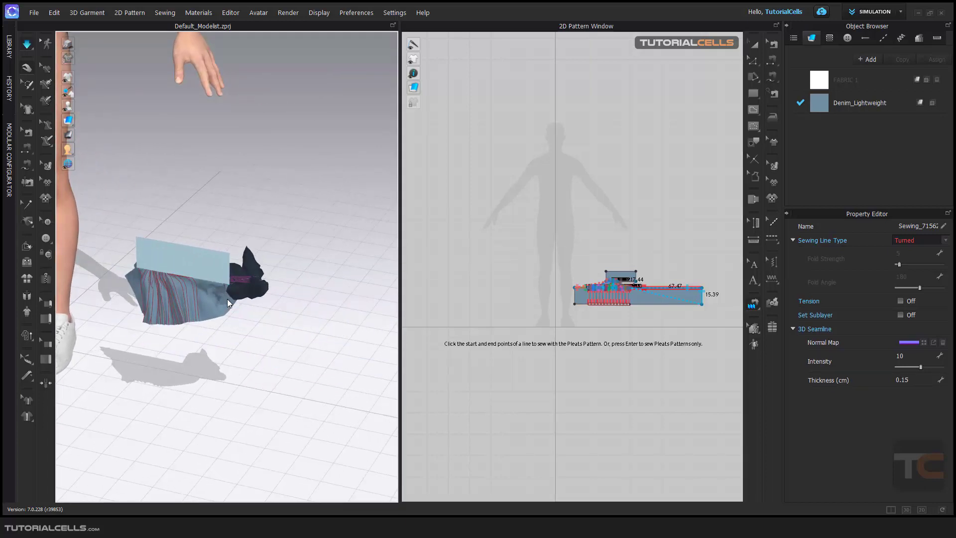
pyautogui.press('space')
pyautogui.moveTo(233, 297); pyautogui.dragTo(259, 279, button='right')
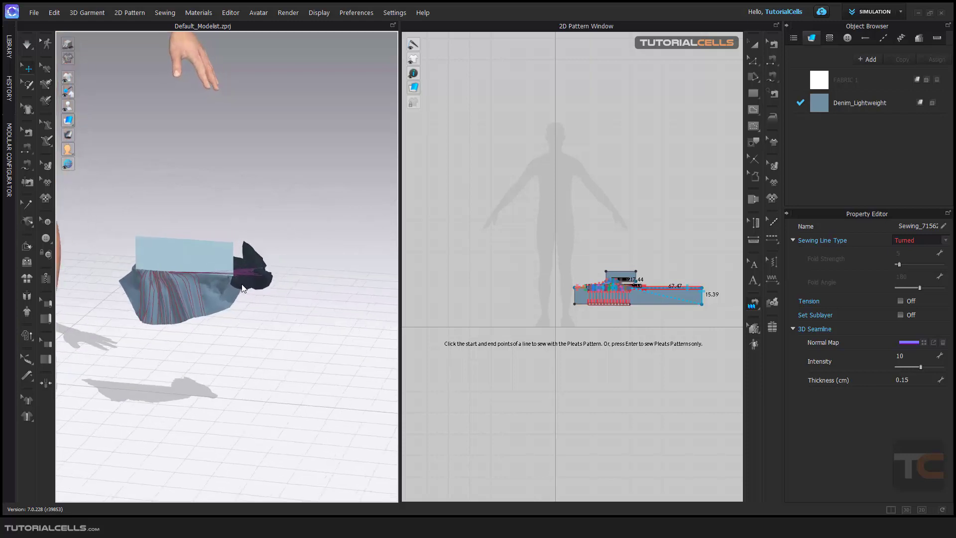
pyautogui.scroll(3, 644, 301)
# Step: Pan and zoom the 2D Pattern Window to reframe the holder and strip
pyautogui.moveTo(643, 300); pyautogui.dragTo(539, 294, button='right')
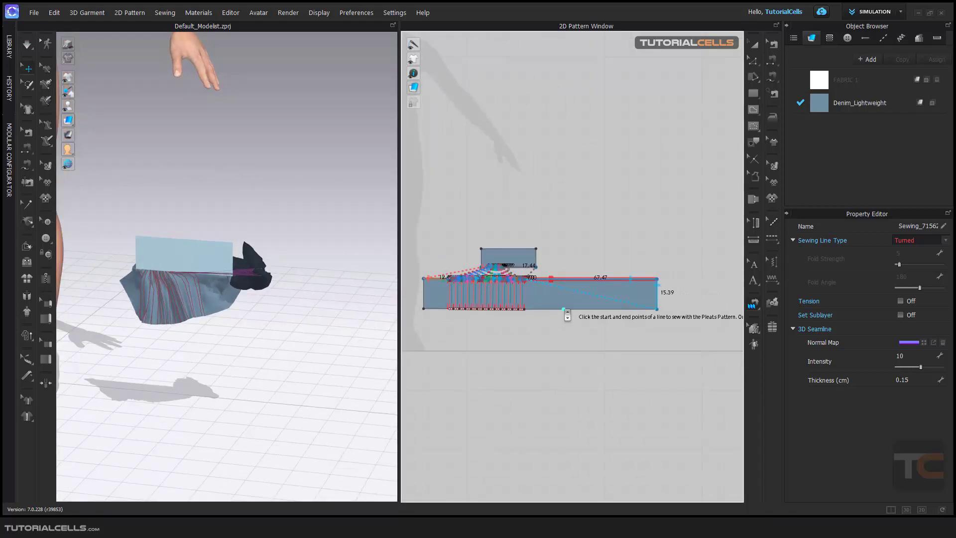
pyautogui.scroll(5, 559, 315)
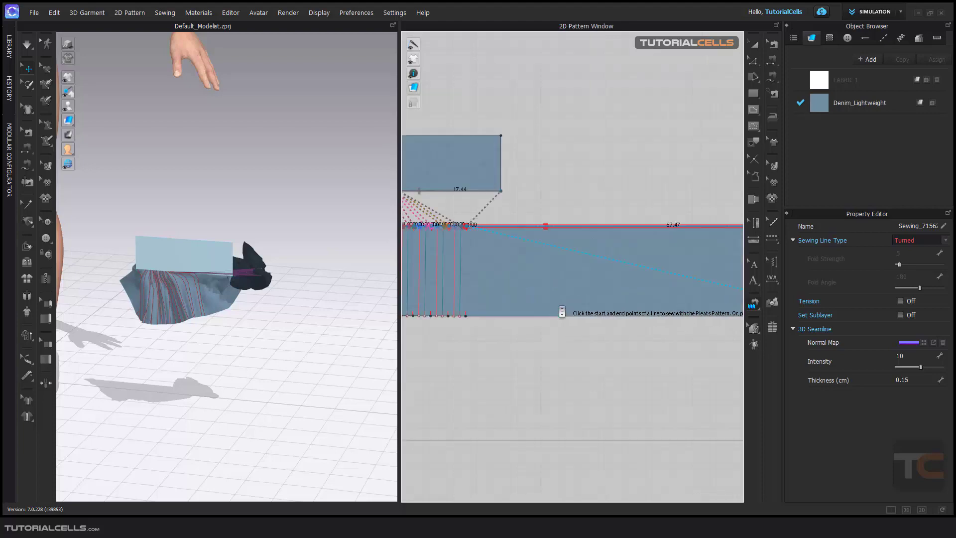
pyautogui.scroll(-2, 597, 326)
pyautogui.scroll(-3, 596, 326)
pyautogui.scroll(2, 566, 314)
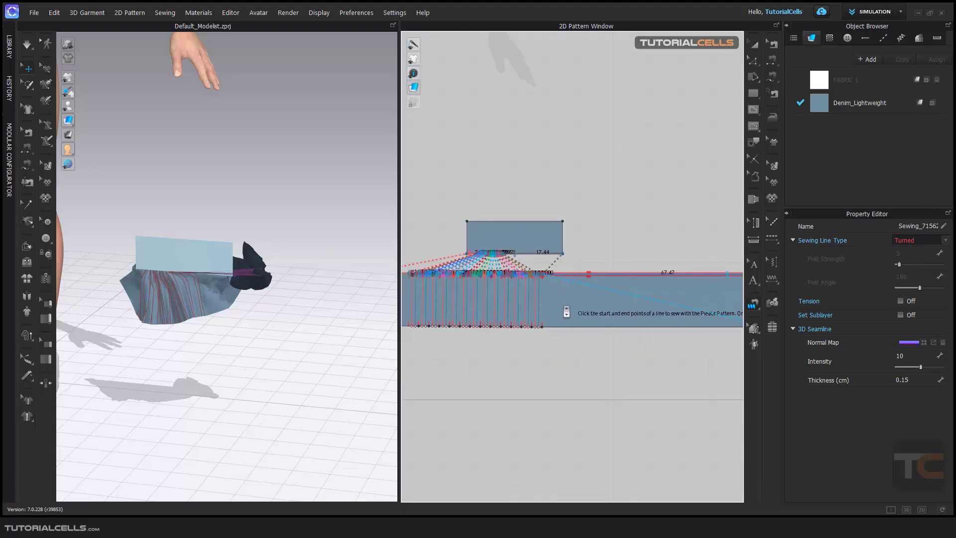
pyautogui.scroll(-1, 566, 313)
pyautogui.scroll(-2, 615, 227)
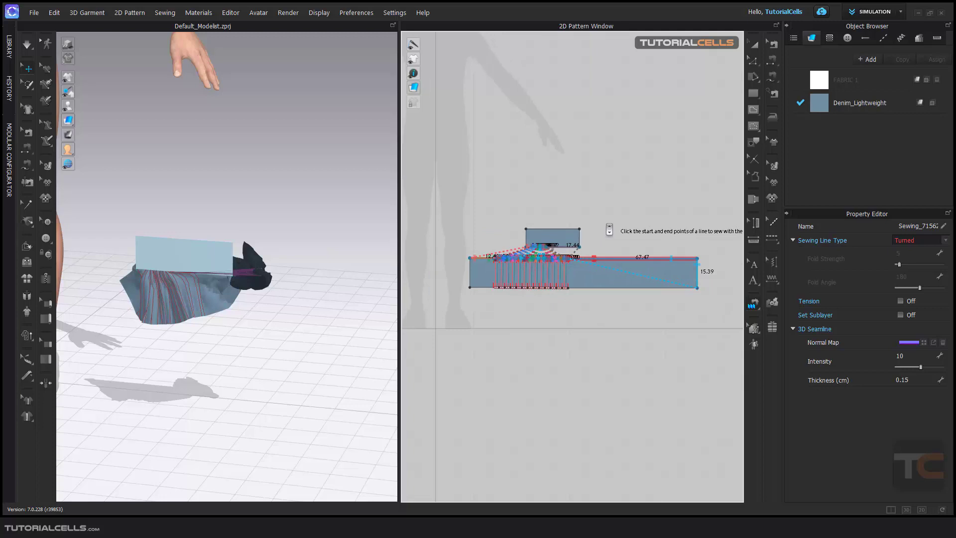
pyautogui.moveTo(611, 225); pyautogui.dragTo(613, 245, button='right')
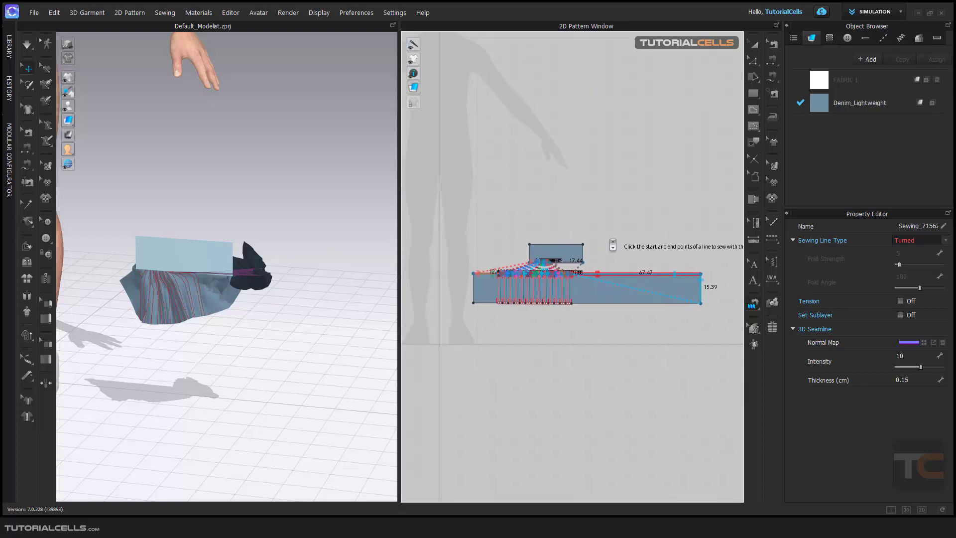
pyautogui.click(750, 307)
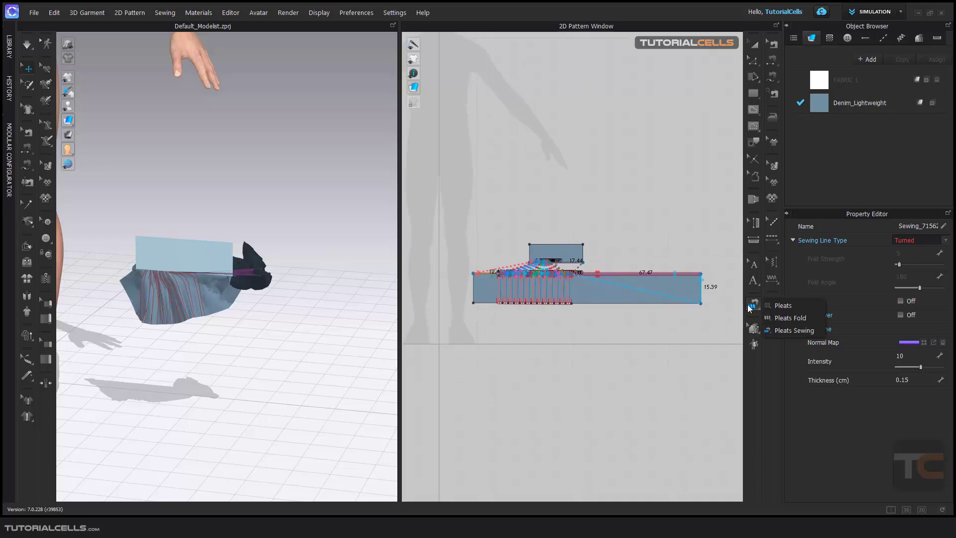
# Step: Select Pleats Fold and place the fold line's first point below the strip
pyautogui.click(779, 320)
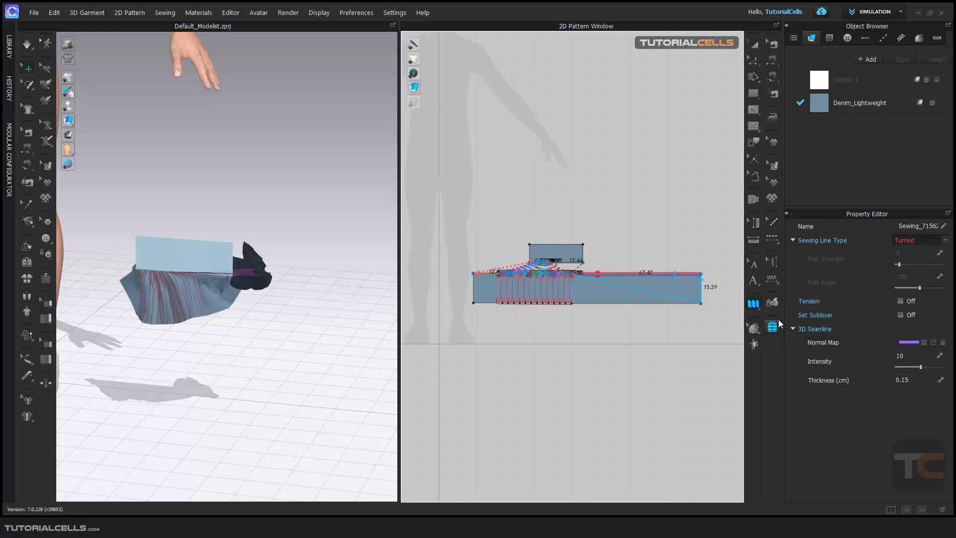
pyautogui.click(754, 304)
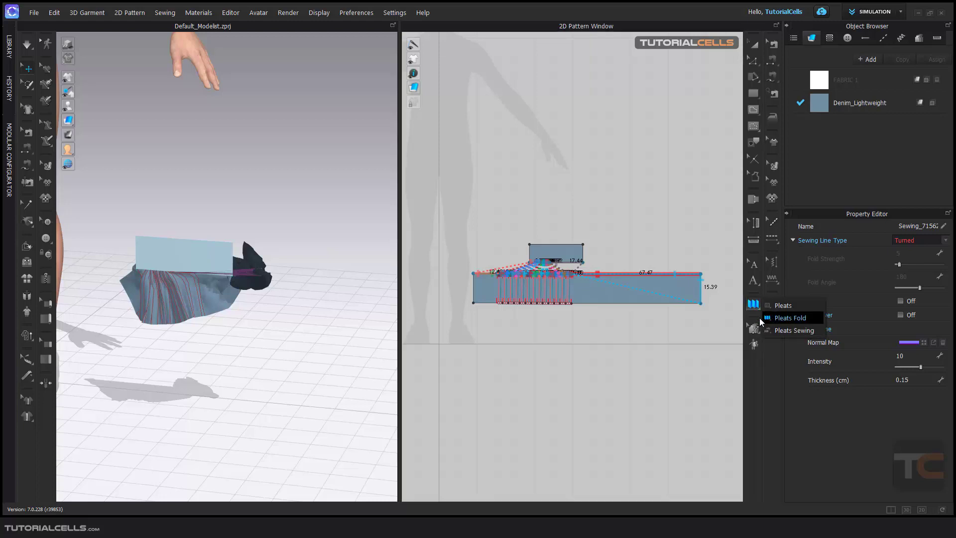
pyautogui.click(777, 318)
pyautogui.click(584, 334)
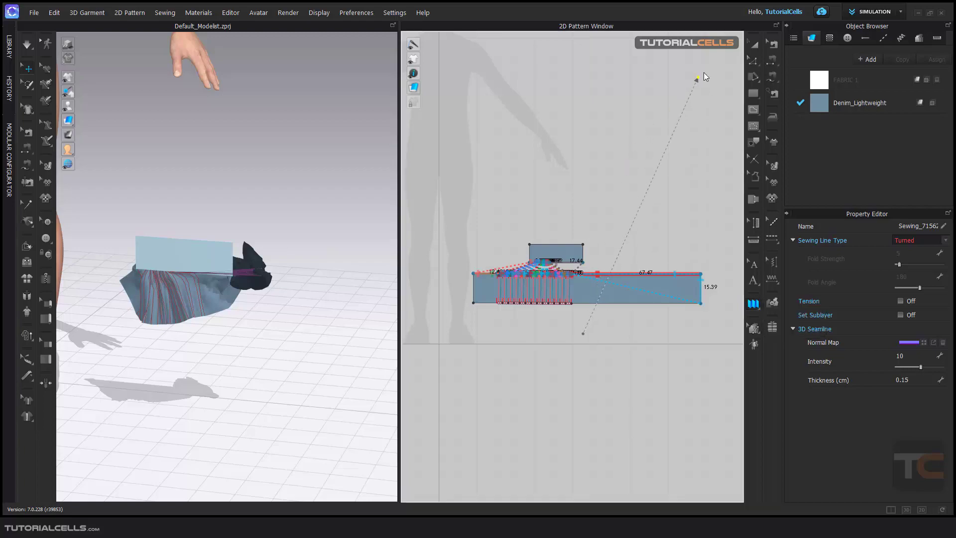